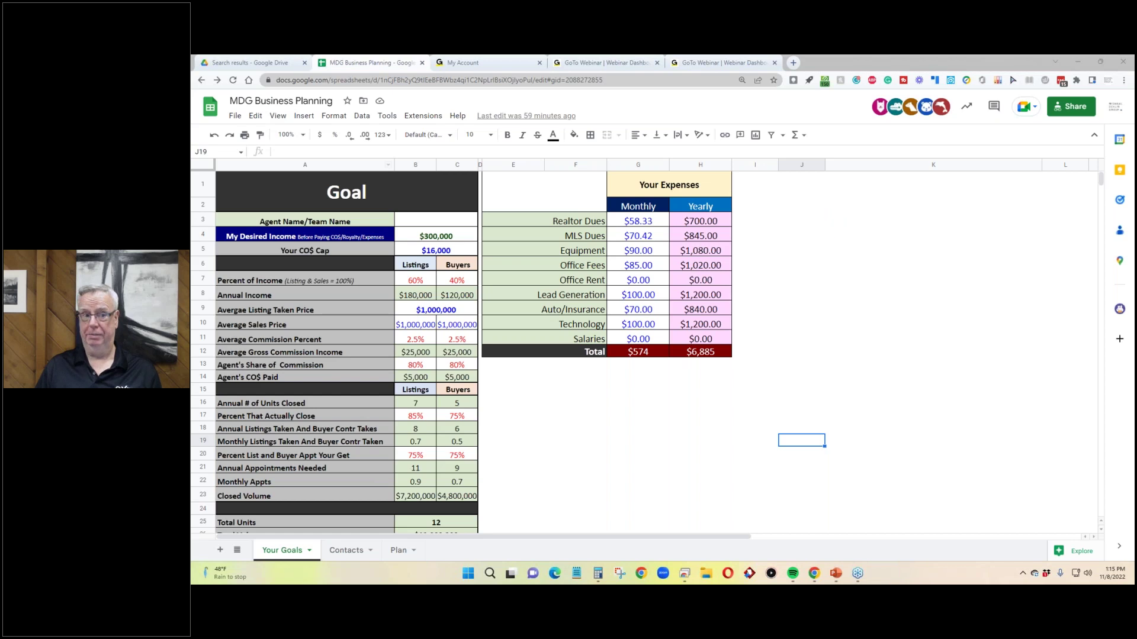
pyautogui.click(235, 115)
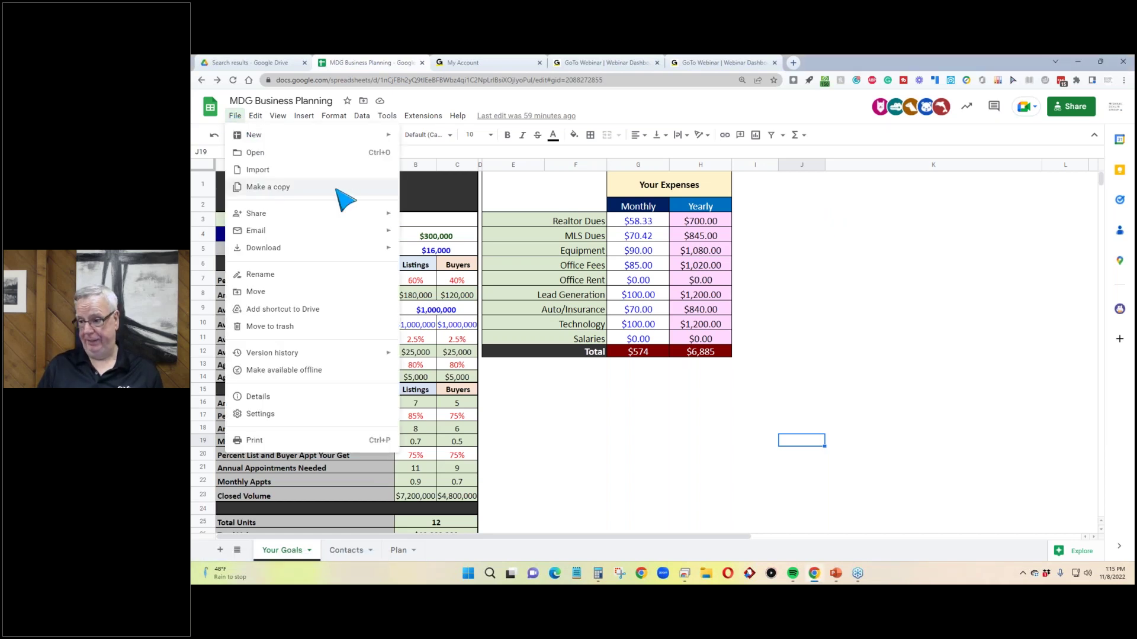
pyautogui.click(894, 250)
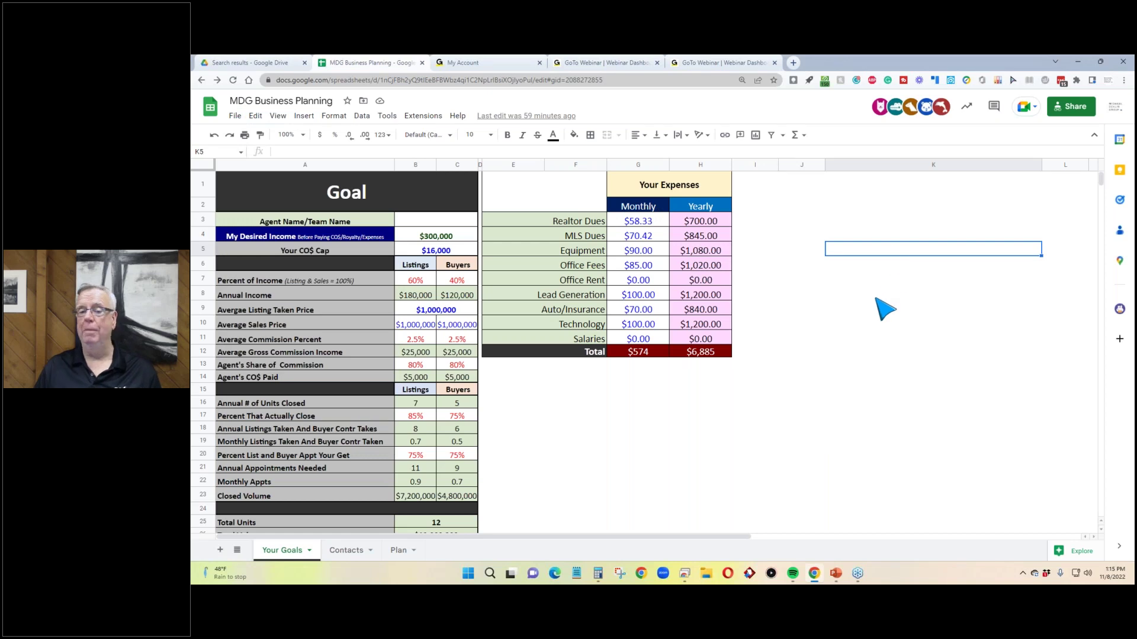
# - Look over the Goal table from the income entries down to the net income summary, alongside the expenses table
pyautogui.scroll(-2, 851, 289)
pyautogui.scroll(2, 851, 289)
pyautogui.scroll(-2, 851, 288)
pyautogui.scroll(2, 851, 289)
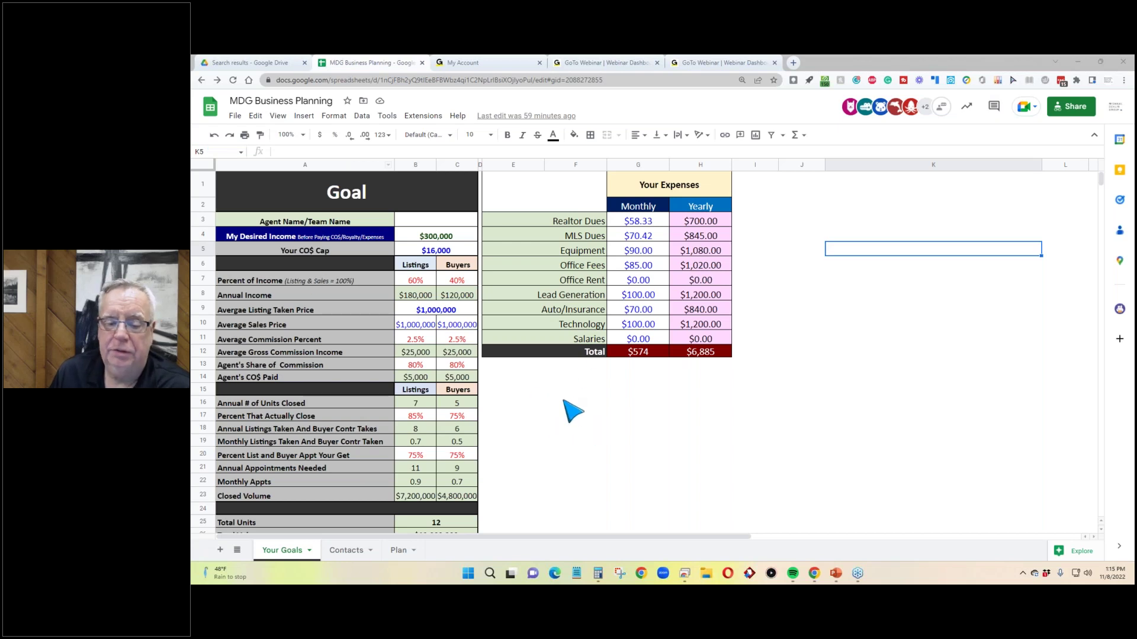
pyautogui.scroll(-4, 573, 414)
pyautogui.scroll(4, 573, 414)
pyautogui.scroll(-2, 573, 414)
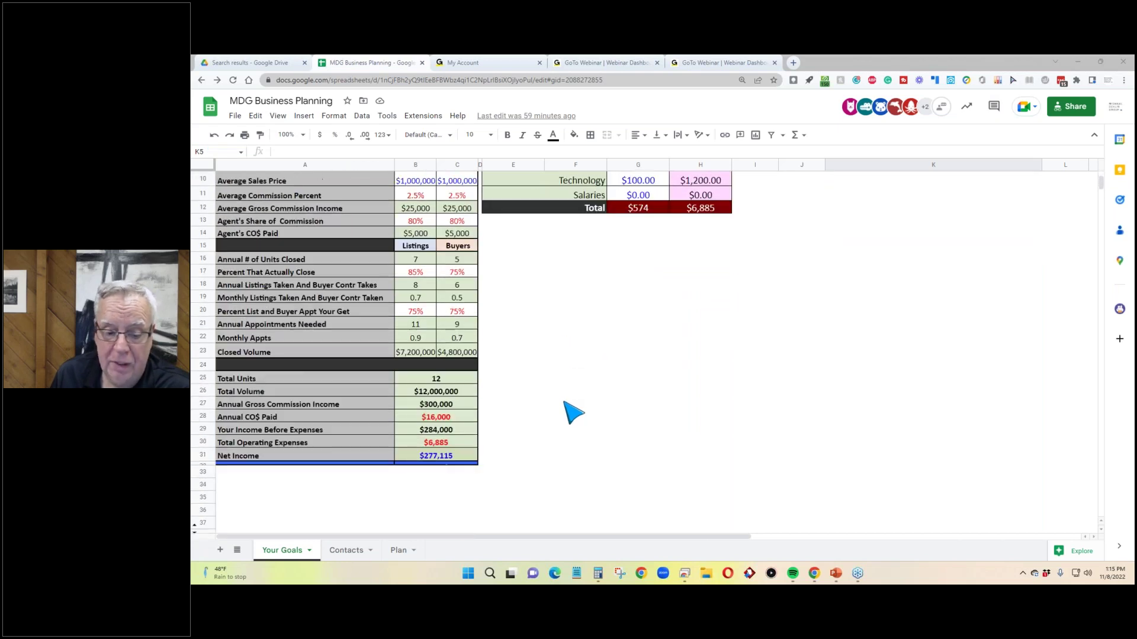
pyautogui.scroll(2, 573, 414)
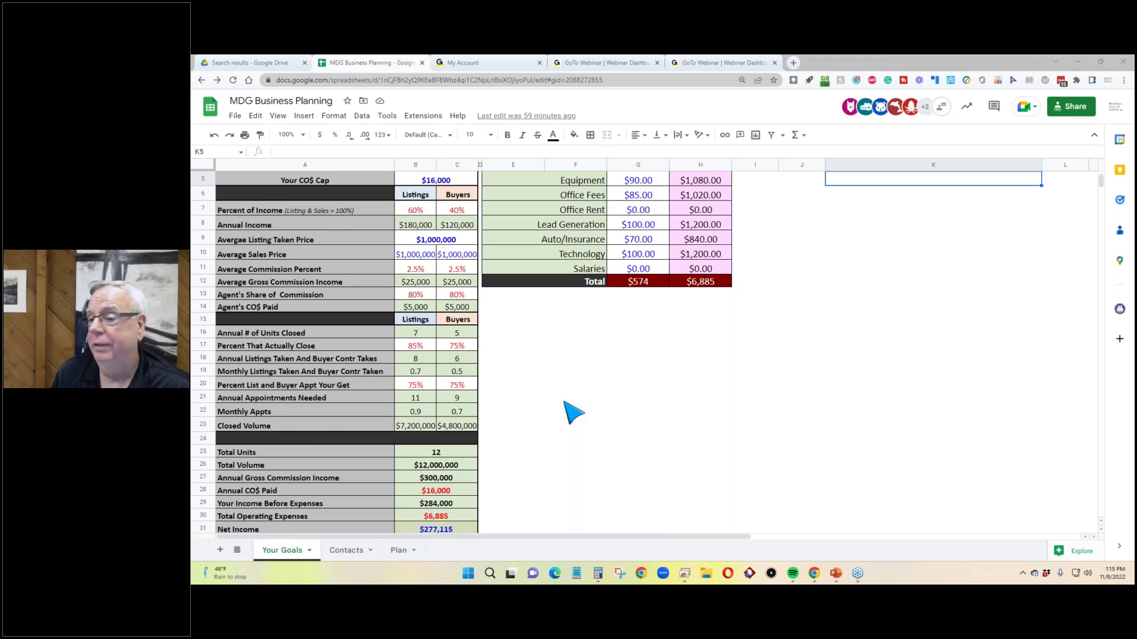
pyautogui.scroll(2, 573, 413)
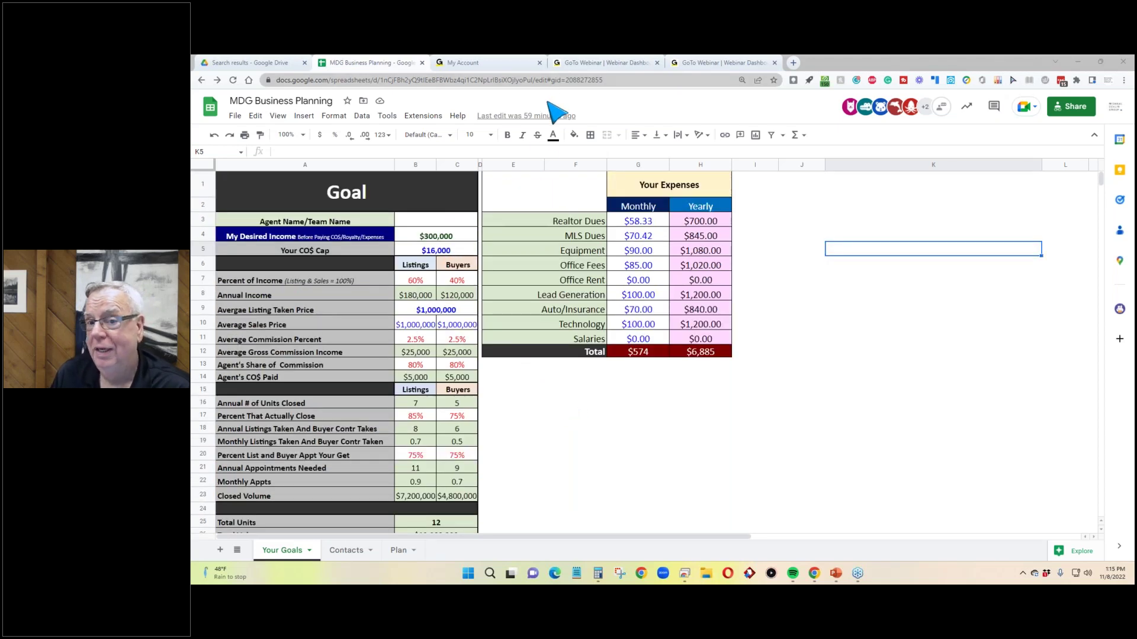
# - Examine the desired income and CO$ cap entries in the Goal table
pyautogui.click(425, 240)
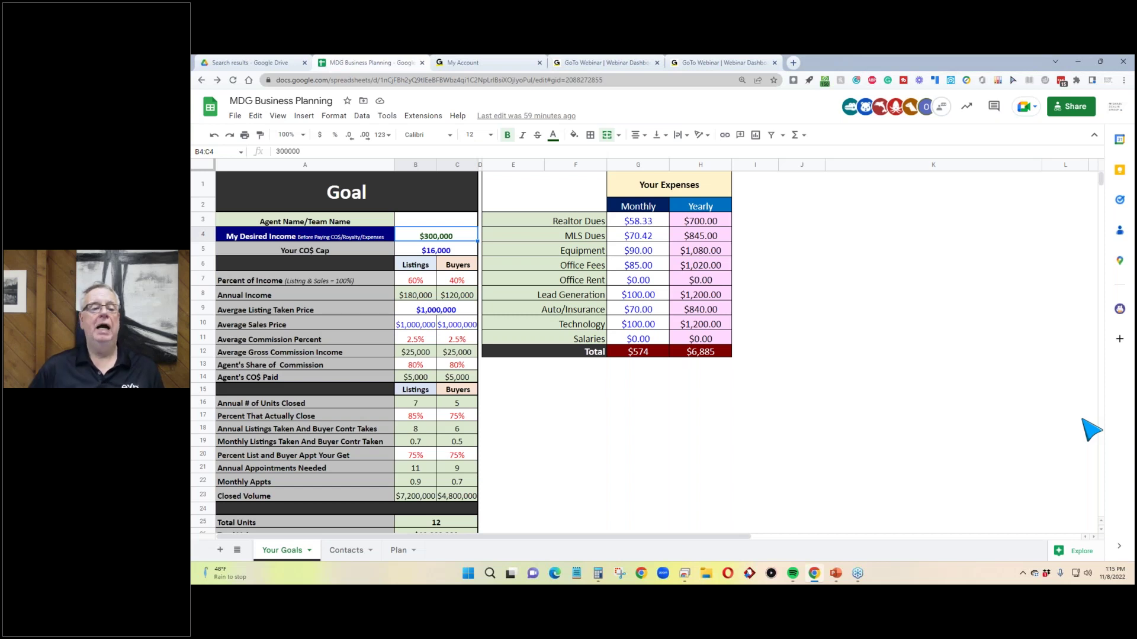
pyautogui.click(414, 253)
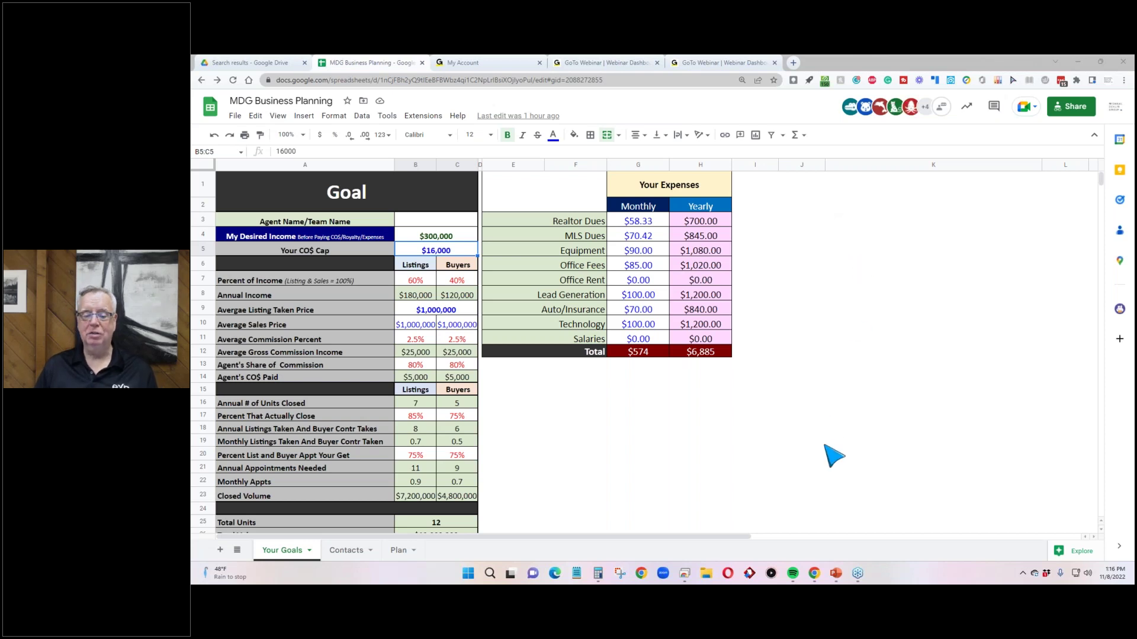
pyautogui.scroll(-1, 870, 395)
pyautogui.scroll(1, 870, 395)
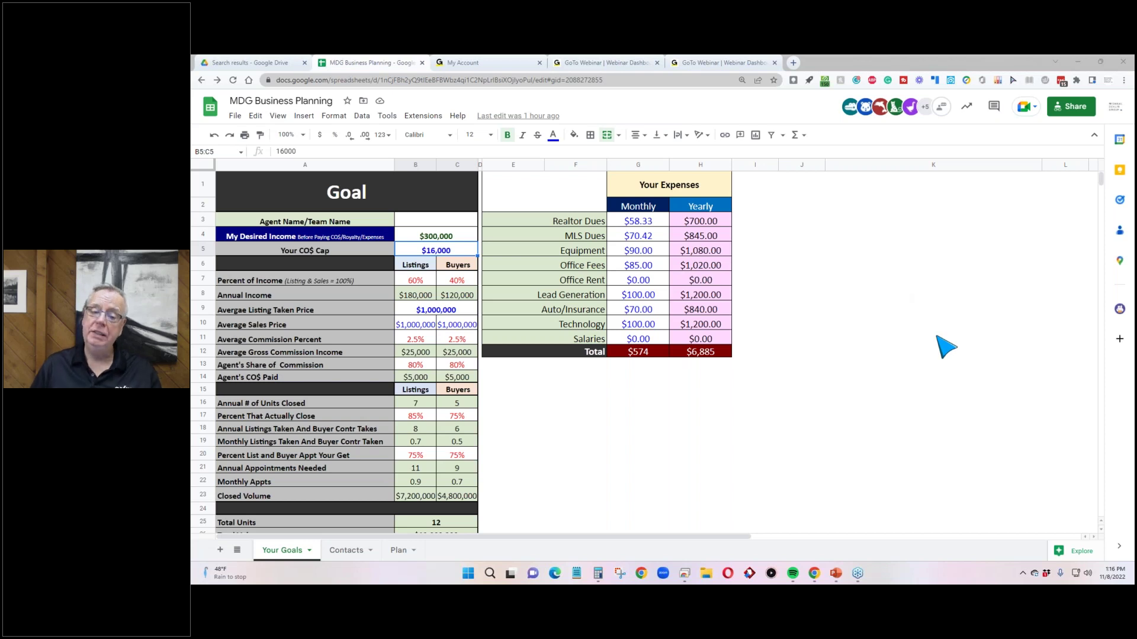
# - Check the buyers' percent of income formula and set the listings' percent of income to 40%
pyautogui.click(453, 281)
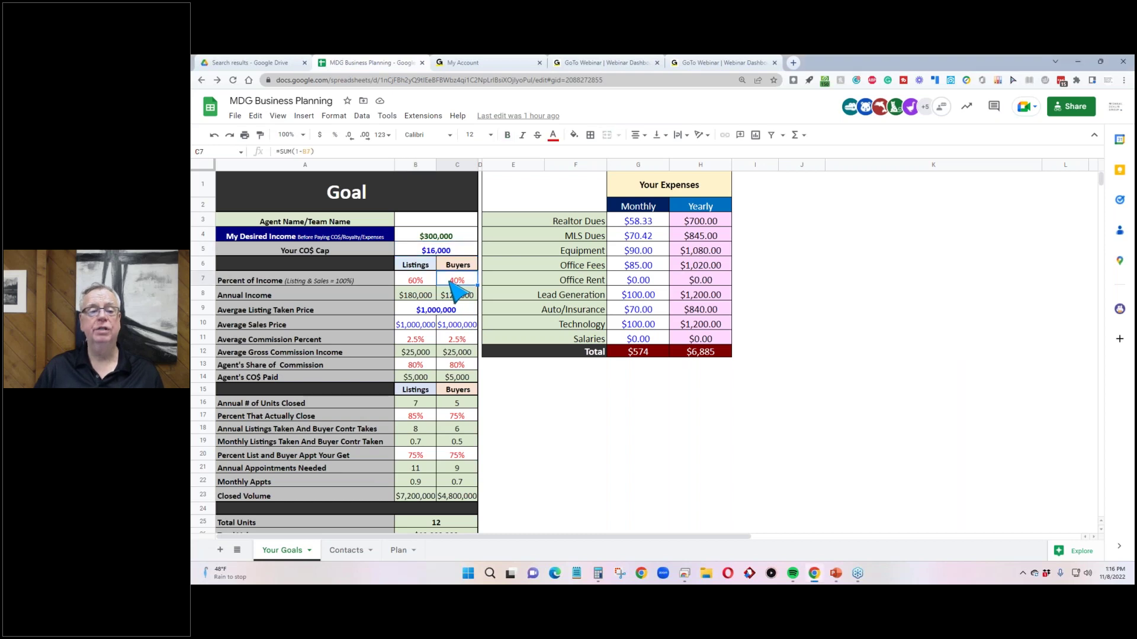
pyautogui.click(417, 282)
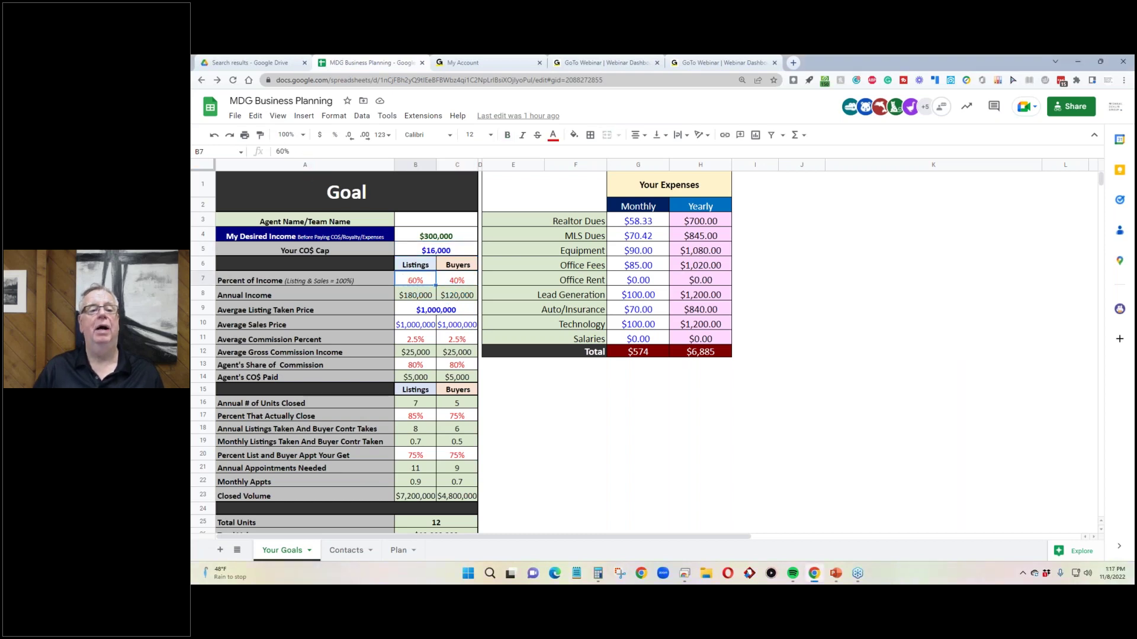
pyautogui.moveTo(284, 152); pyautogui.dragTo(260, 155)
pyautogui.write('40')
pyautogui.press('Return')
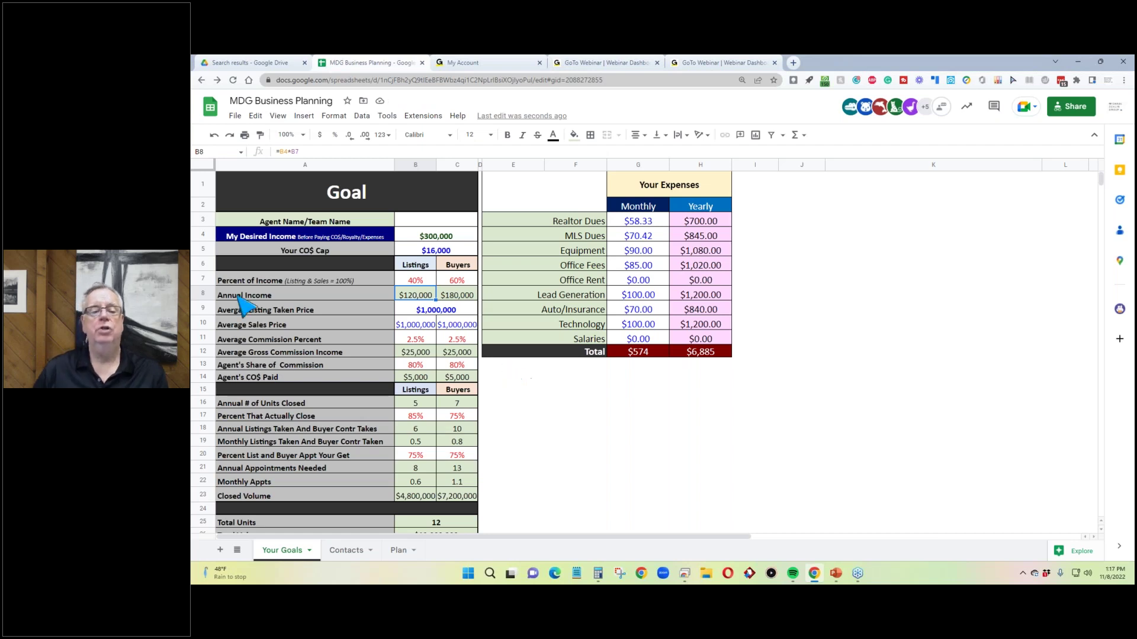
# - Examine the income split, average price, commission, agent's share and CO$ paid cells, mainly in the Buyers column
pyautogui.click(410, 309)
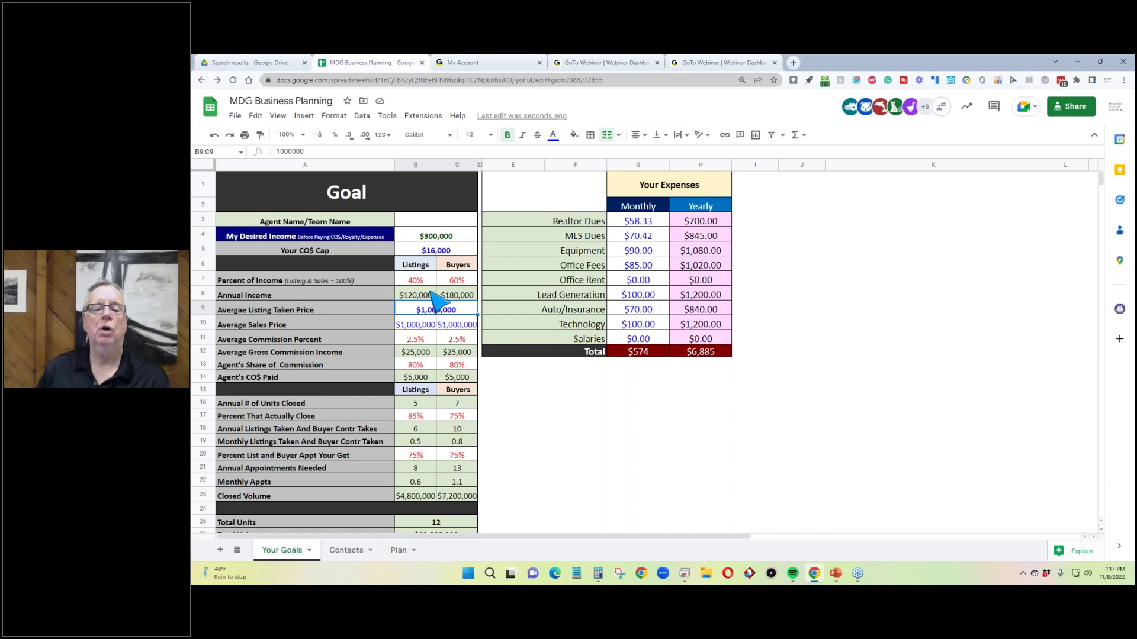
pyautogui.click(443, 237)
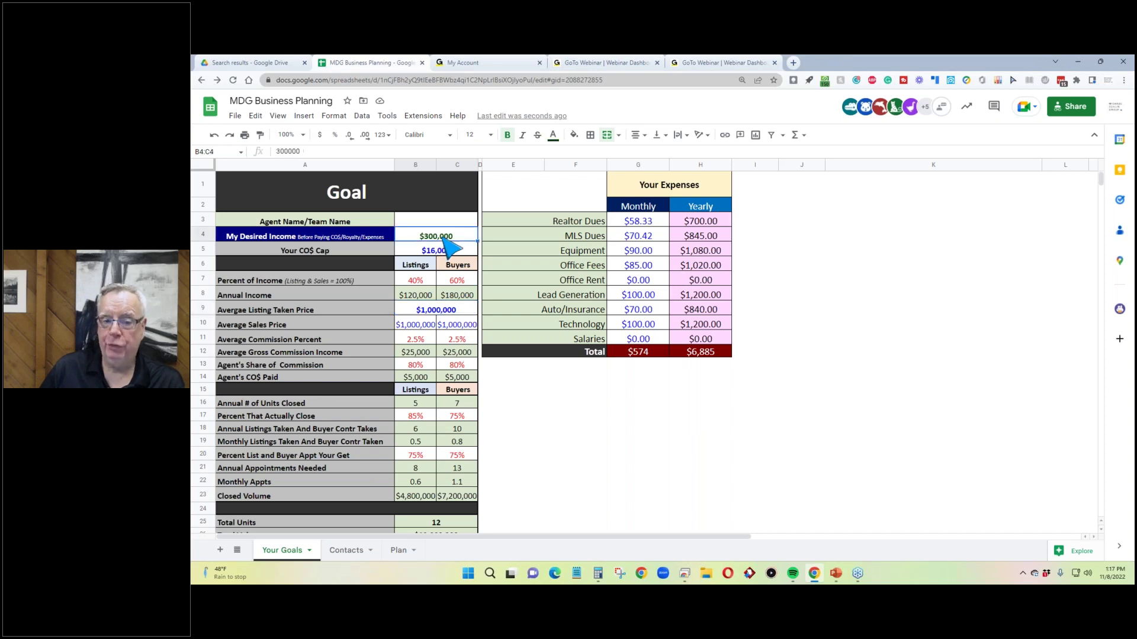
pyautogui.click(459, 281)
pyautogui.click(457, 296)
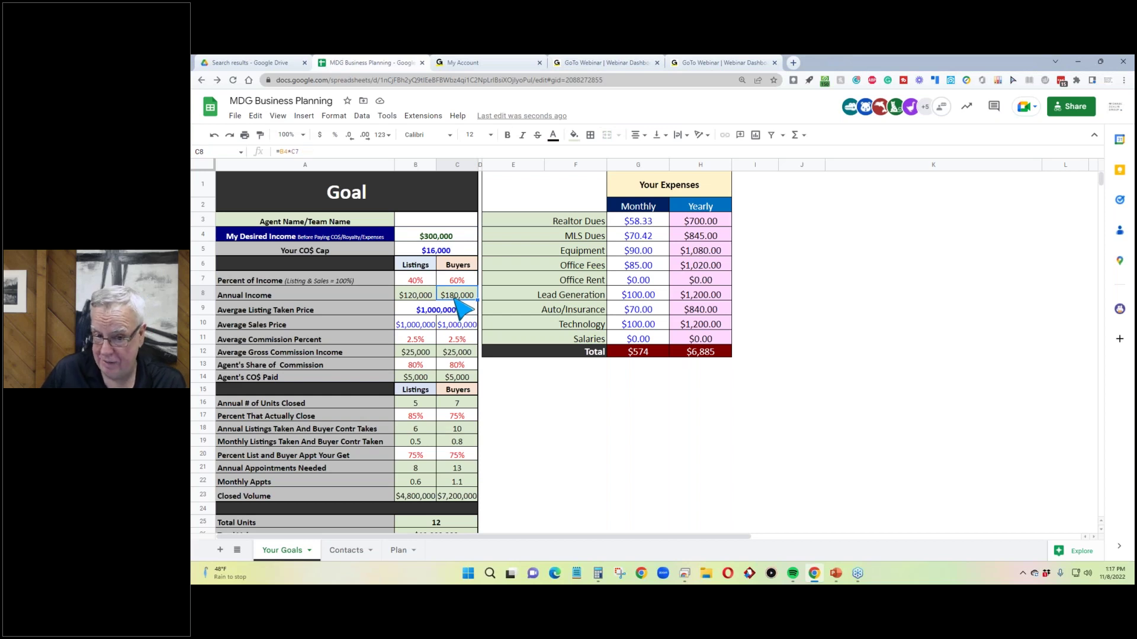
pyautogui.click(453, 326)
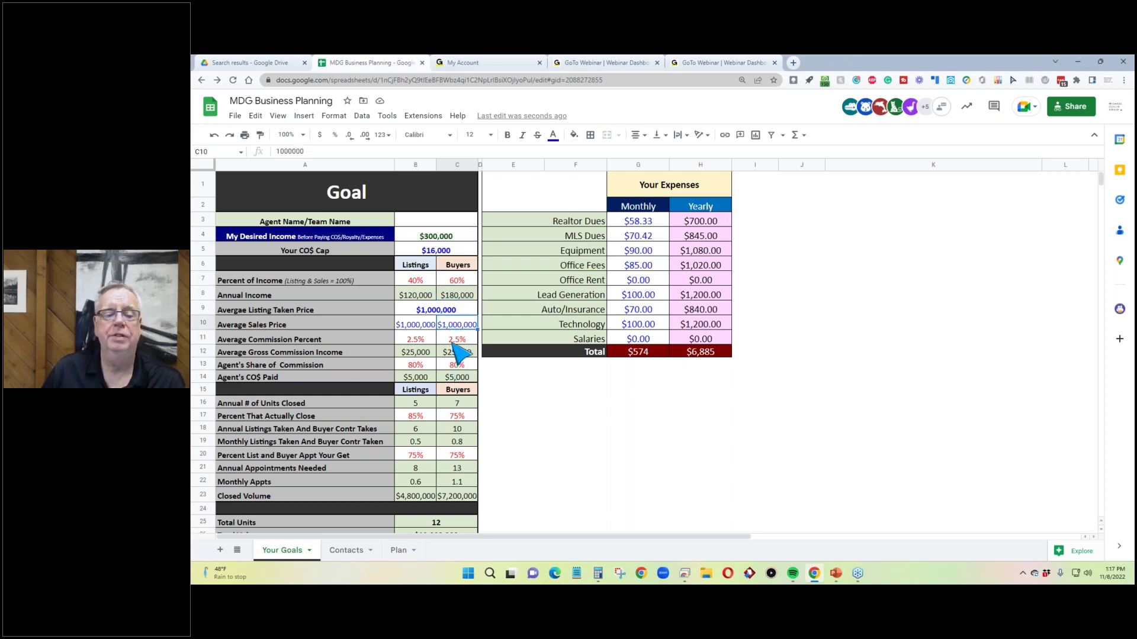
pyautogui.click(457, 340)
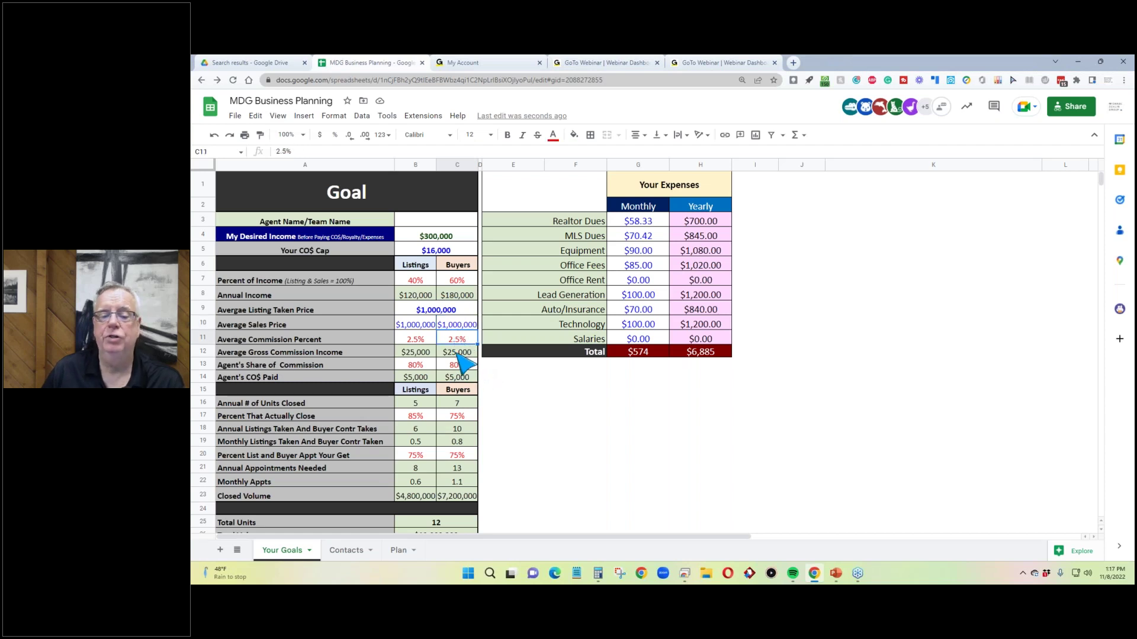
pyautogui.click(458, 353)
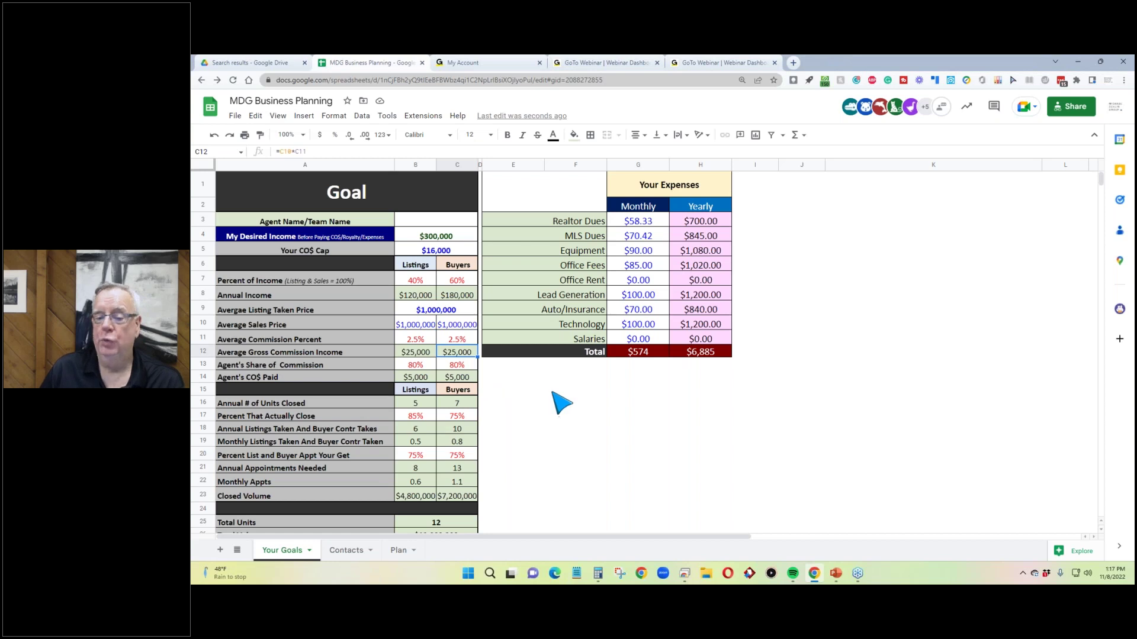
pyautogui.click(454, 365)
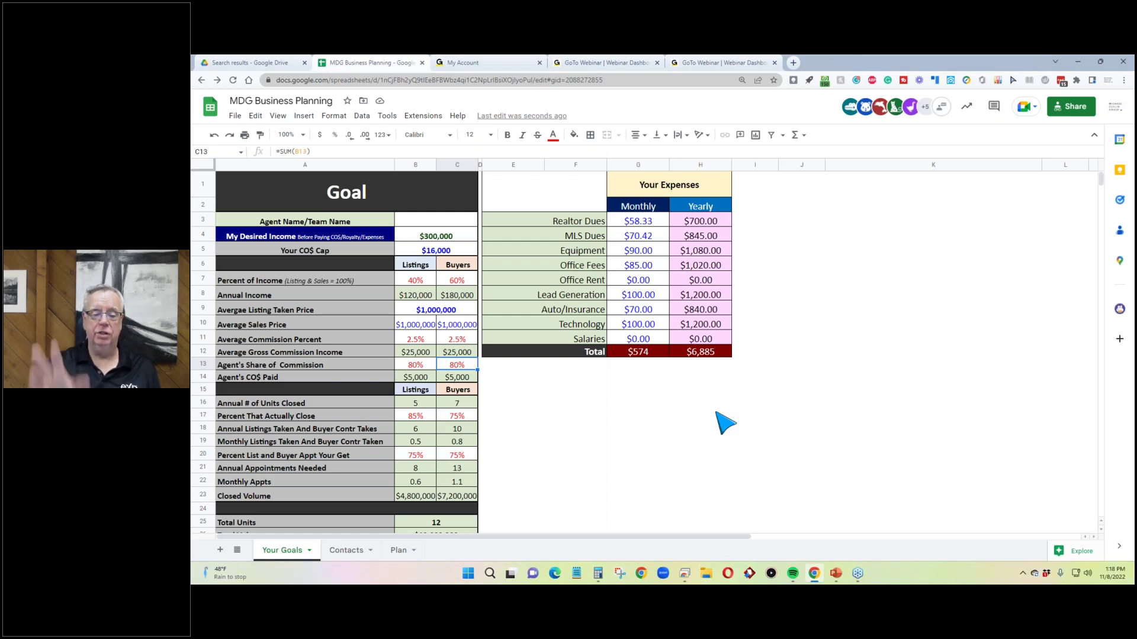
pyautogui.click(464, 379)
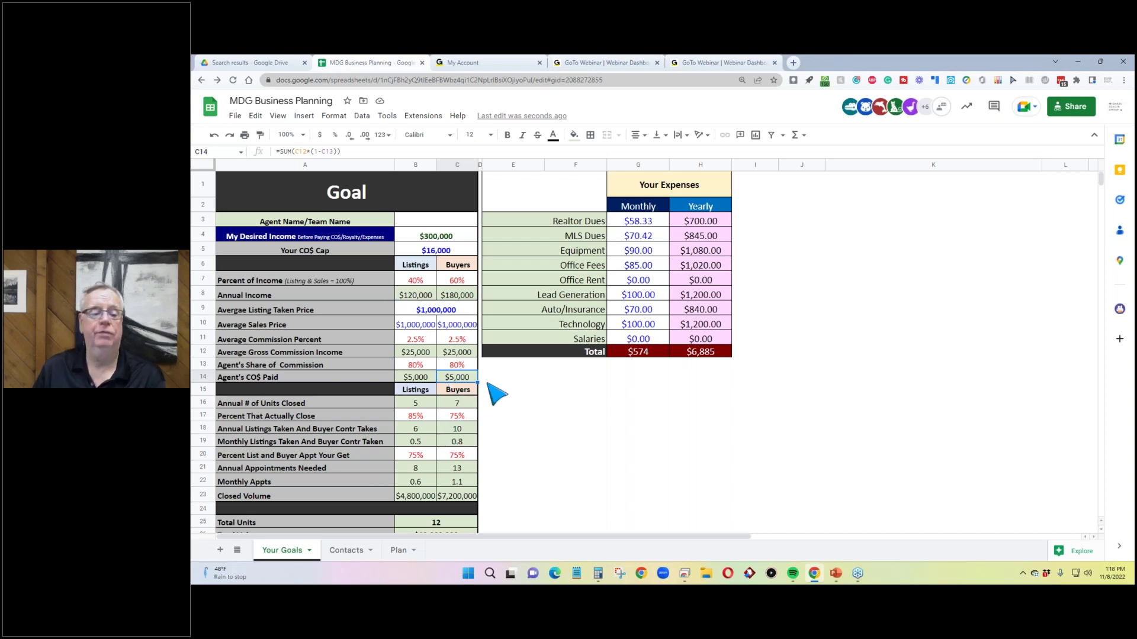
# - Examine the annual units closed, closing percentage, and annual and monthly contracts taken for listings and buyers
pyautogui.scroll(-1, 500, 401)
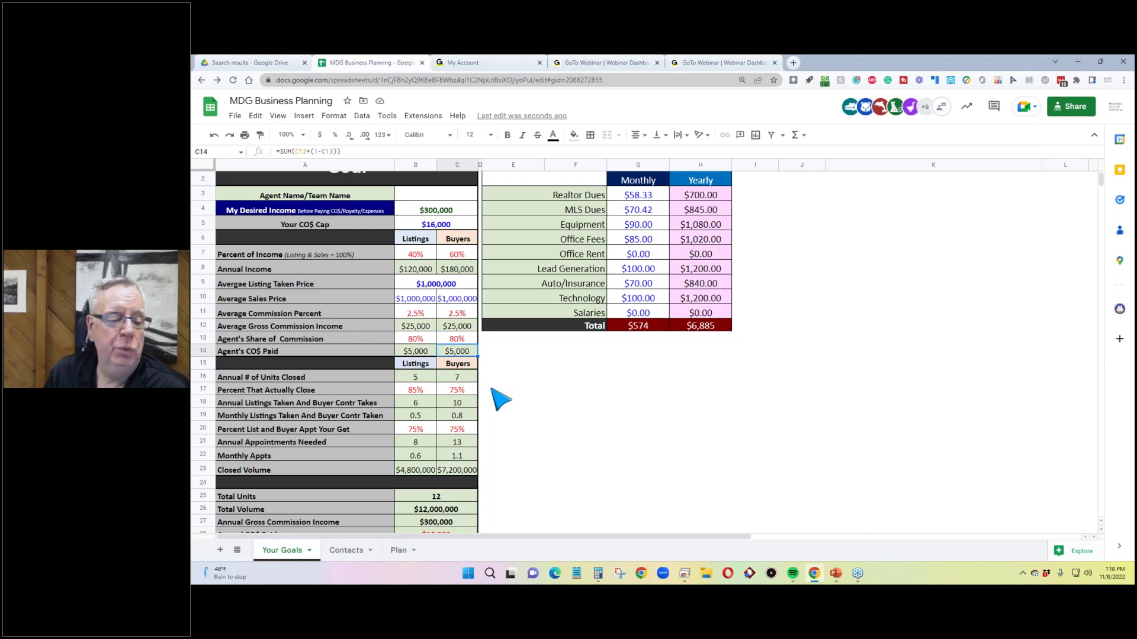
pyautogui.click(417, 379)
pyautogui.click(453, 377)
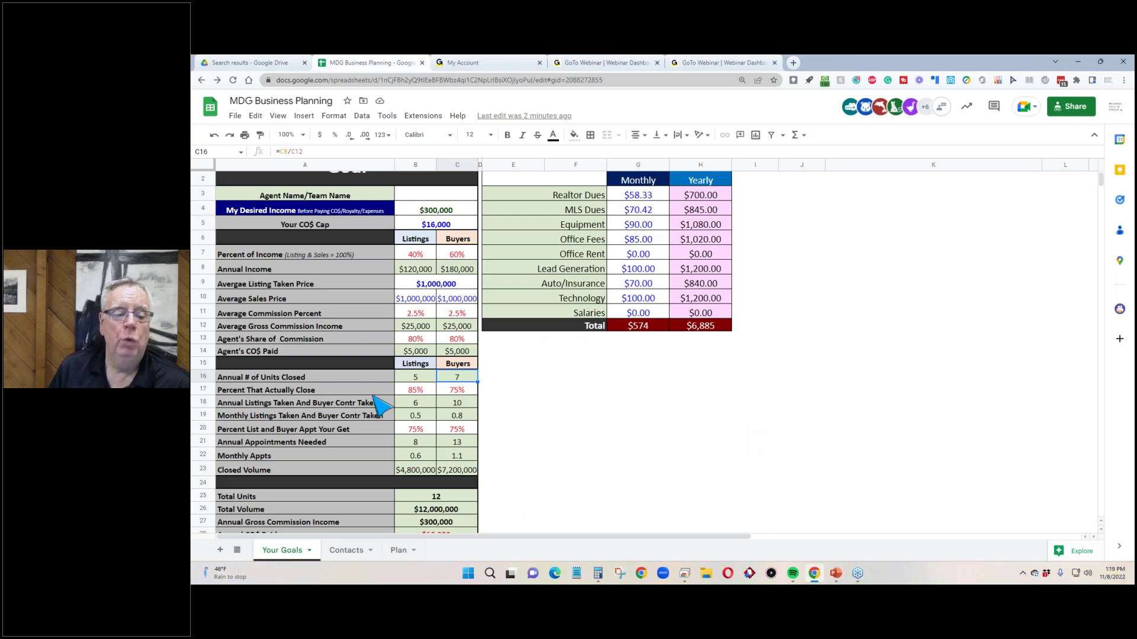
pyautogui.click(420, 390)
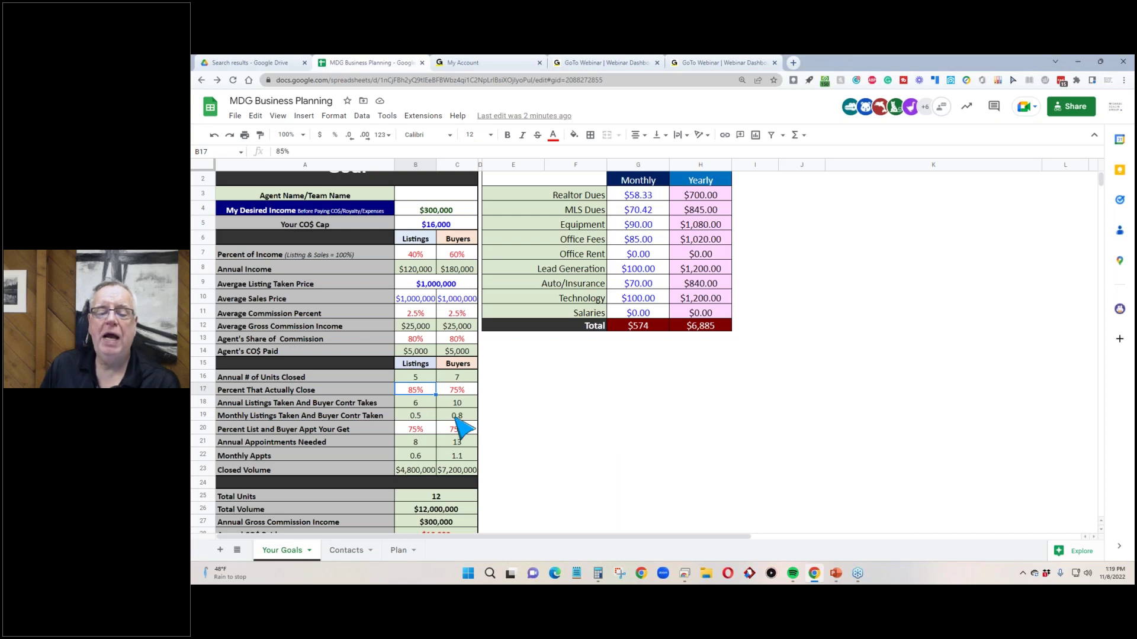
pyautogui.click(456, 404)
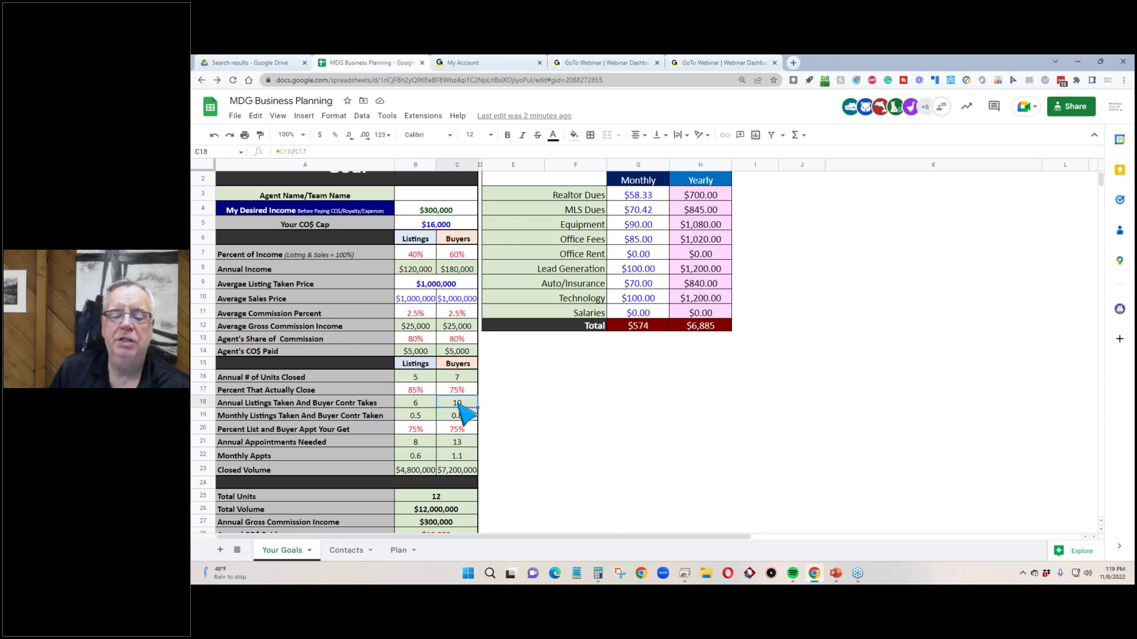
pyautogui.click(423, 406)
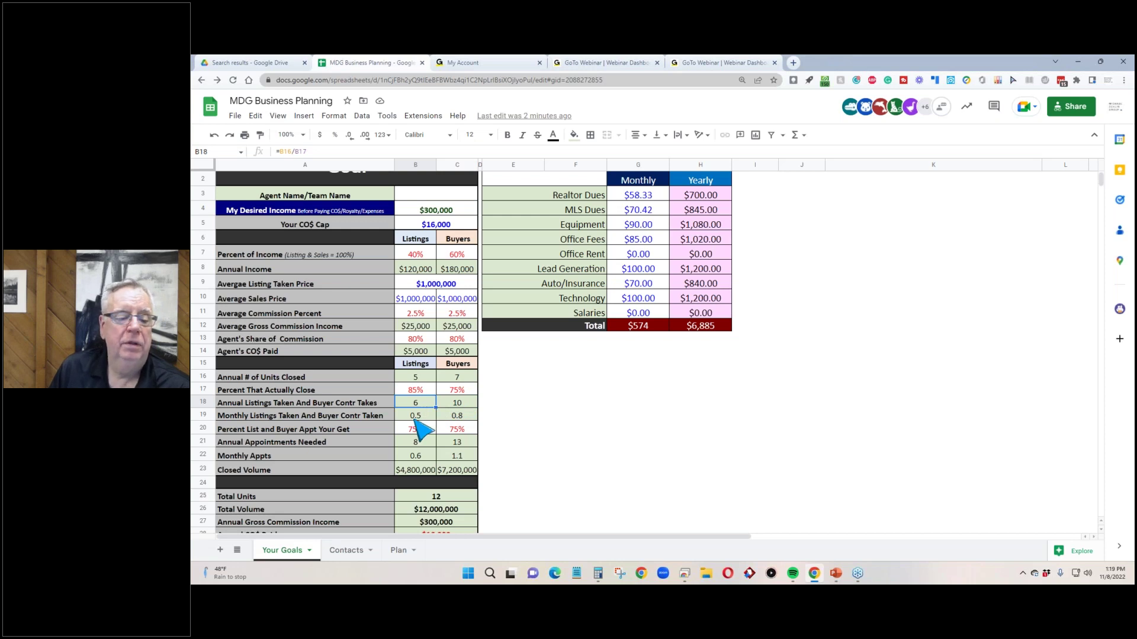
pyautogui.click(463, 417)
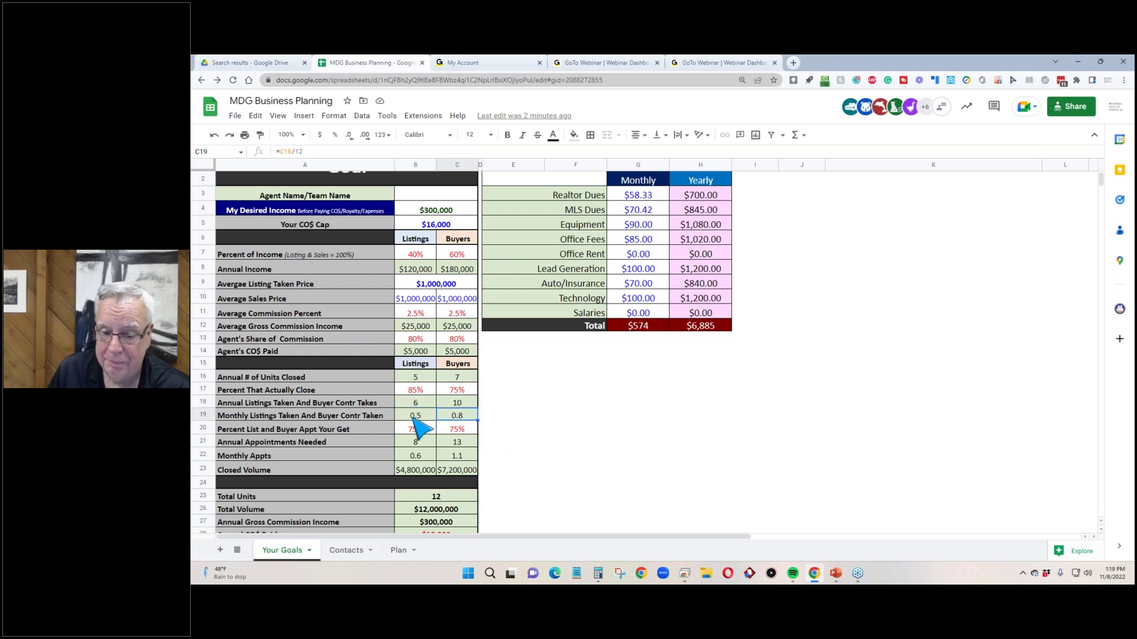
pyautogui.click(413, 418)
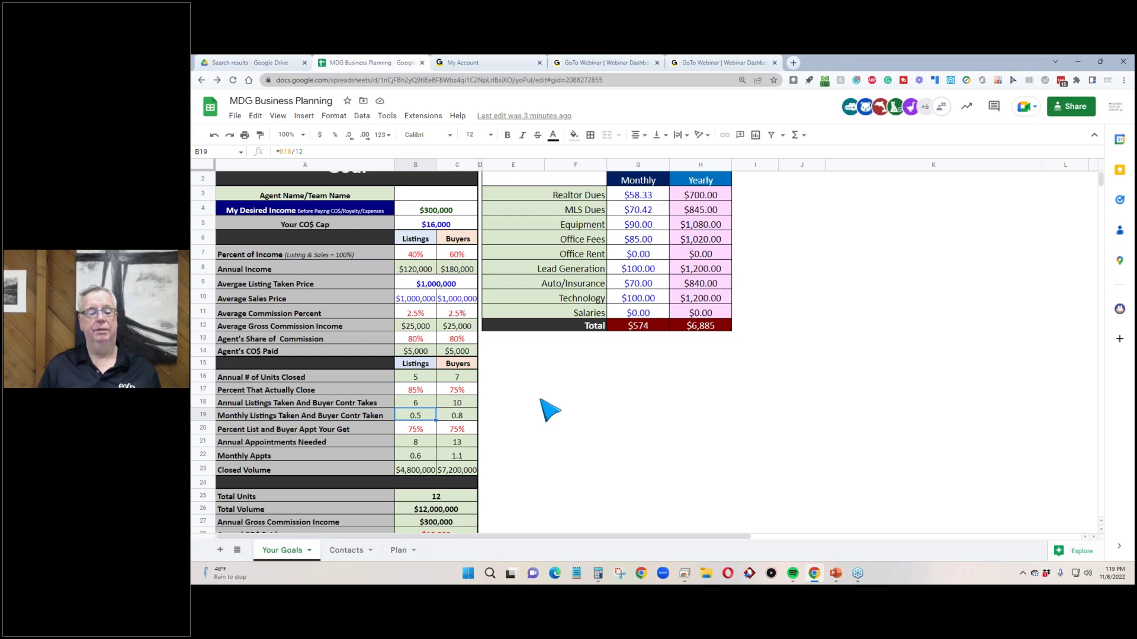
# - Examine the appointment success percentages and monthly appointments for buyers and listings
pyautogui.click(458, 430)
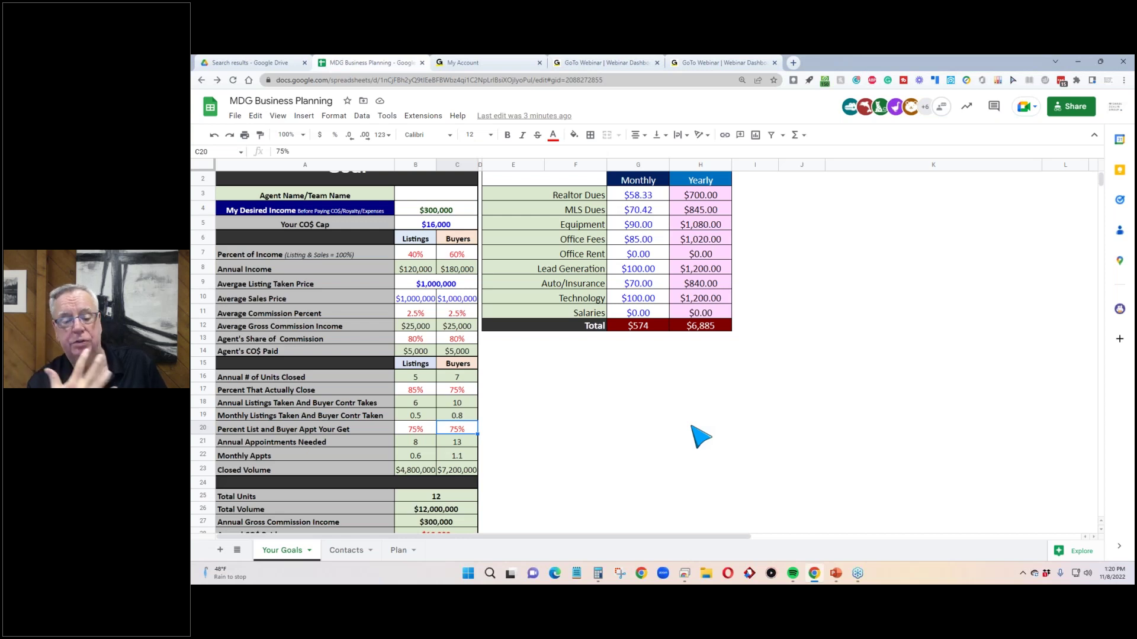
pyautogui.click(422, 432)
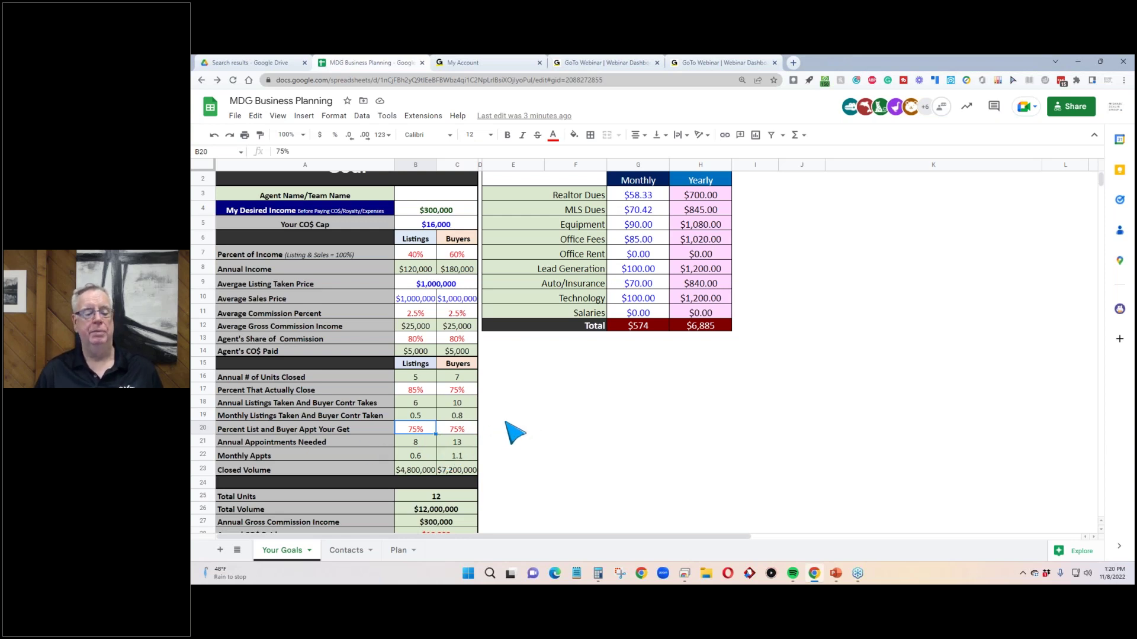
pyautogui.click(463, 454)
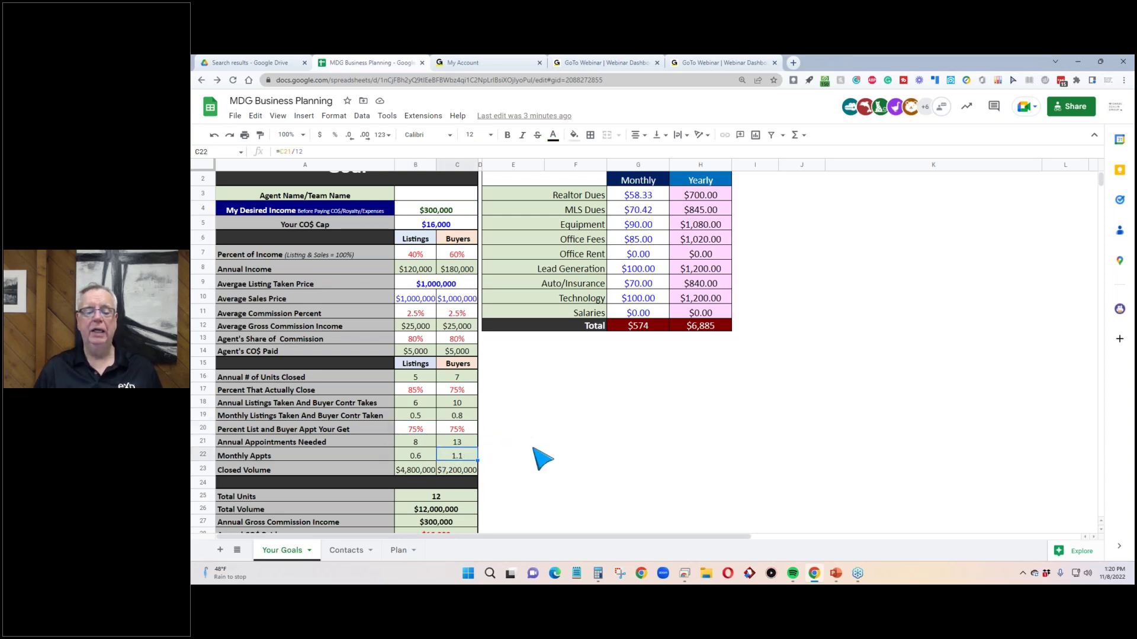
pyautogui.scroll(-3, 540, 459)
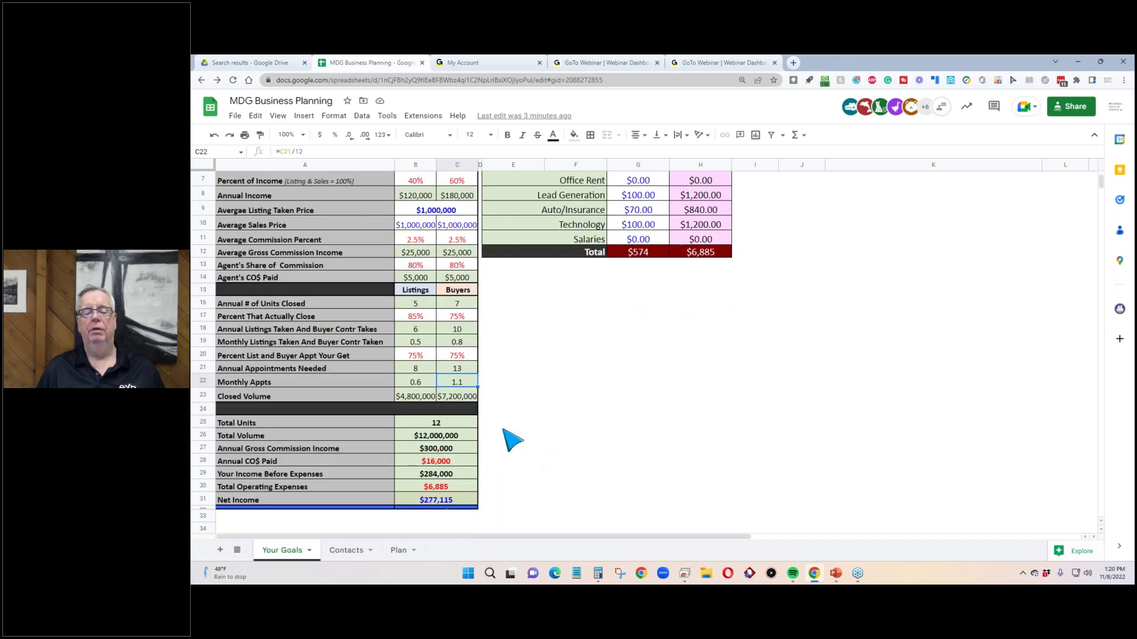
pyautogui.click(418, 382)
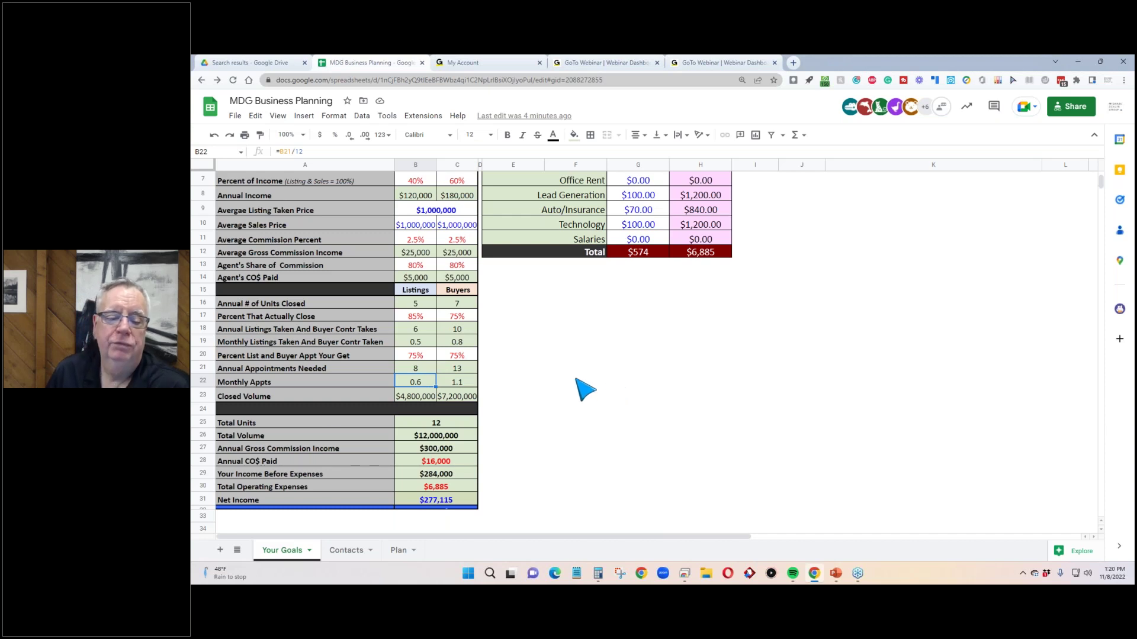
# - Review the total units, total volume and annual gross commission income in the Goal summary
pyautogui.click(431, 424)
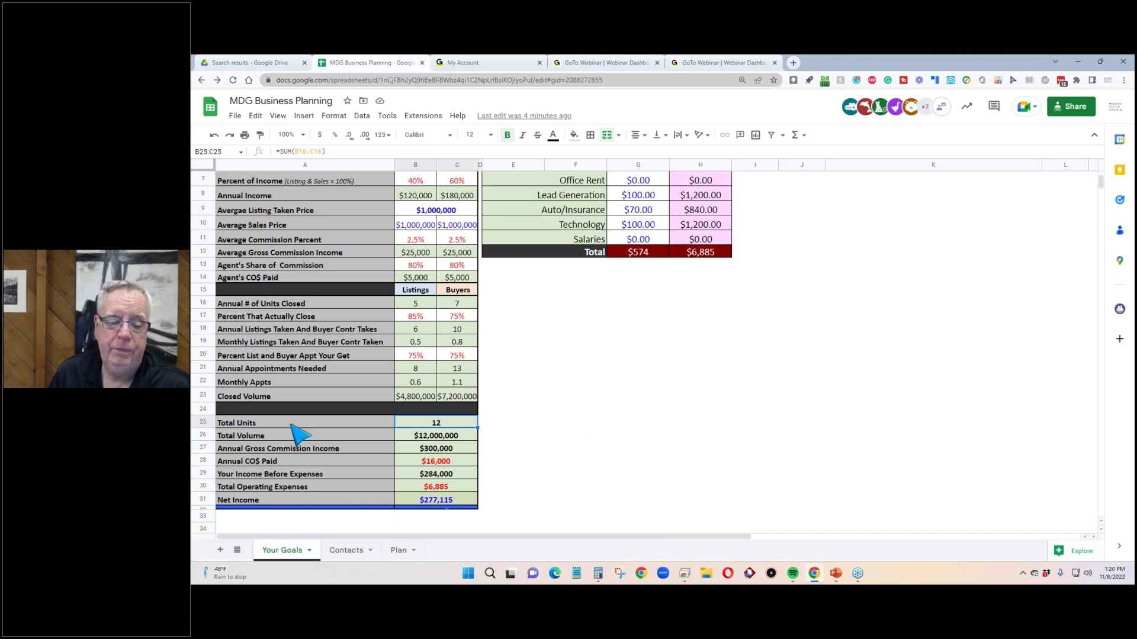
pyautogui.click(452, 435)
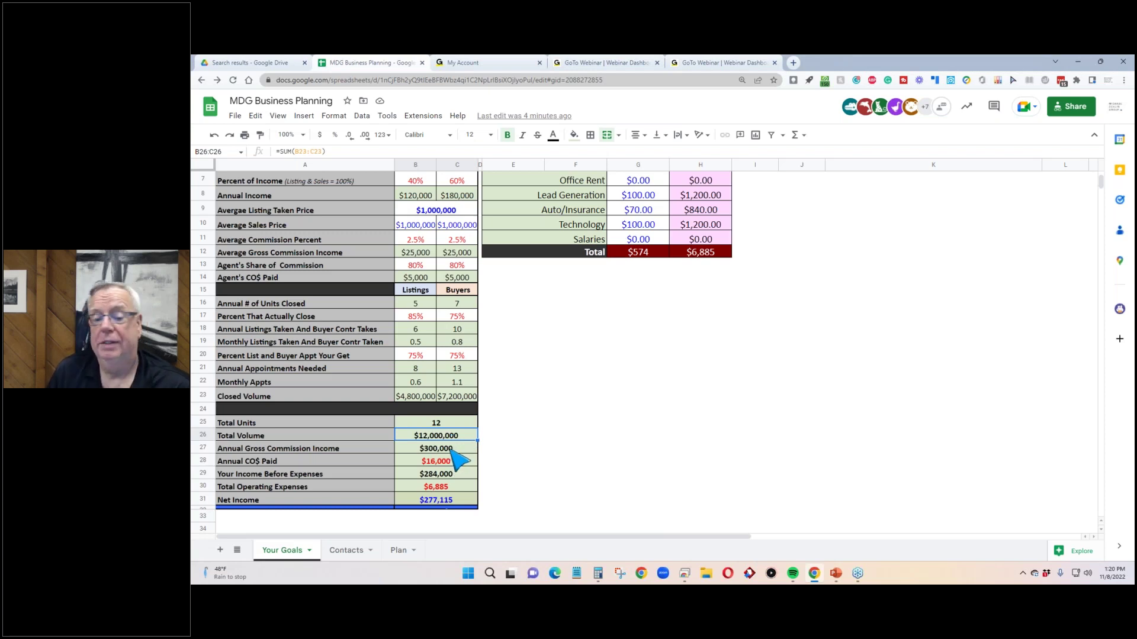
pyautogui.click(452, 449)
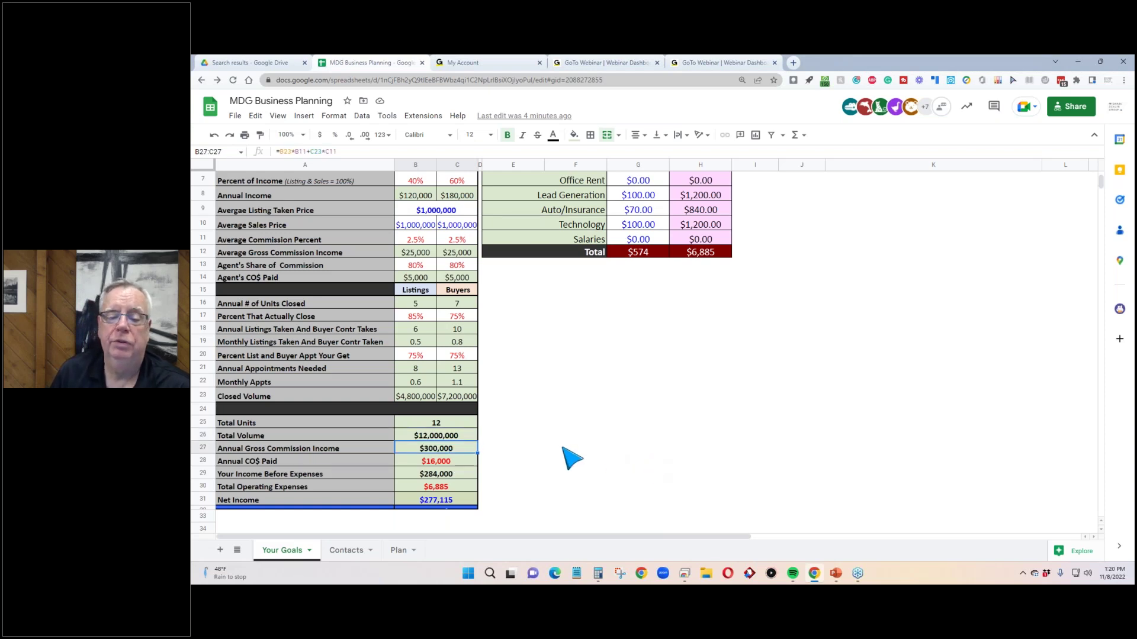
# - Examine the yearly and monthly Realtor Dues and the yearly MLS Dues in the Your Expenses table
pyautogui.scroll(3, 571, 460)
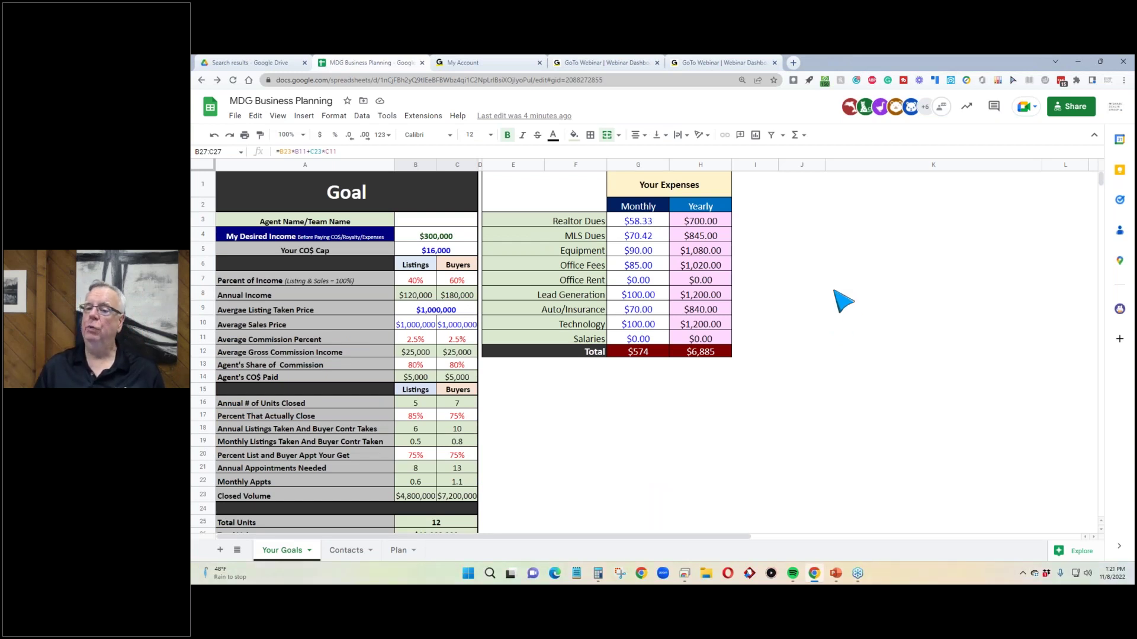
pyautogui.click(723, 225)
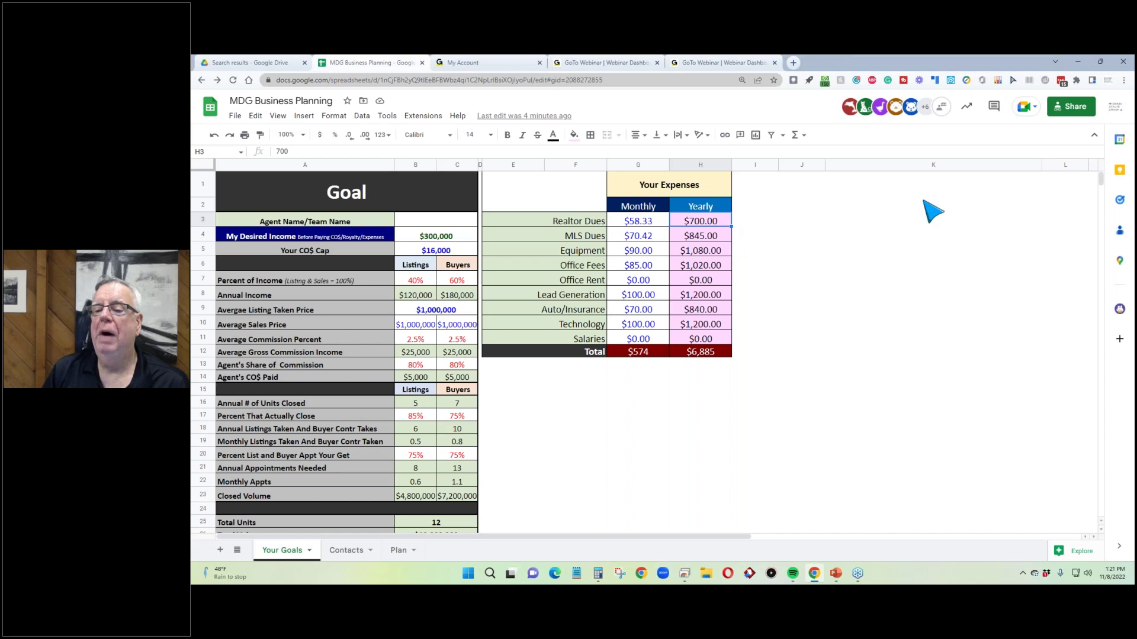
pyautogui.click(697, 441)
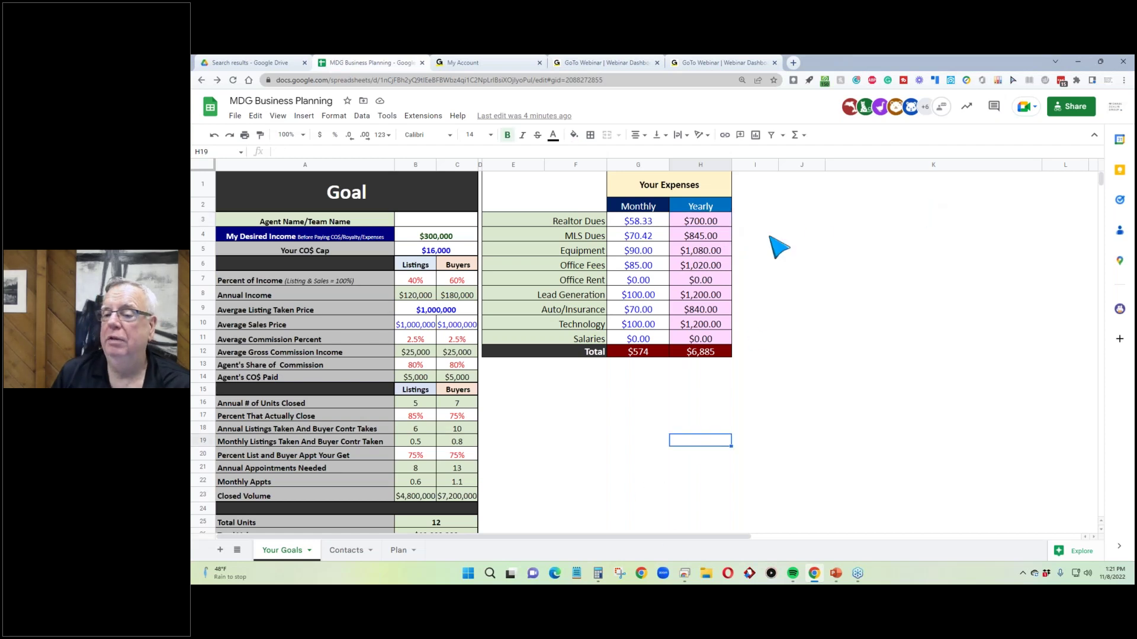
pyautogui.click(706, 222)
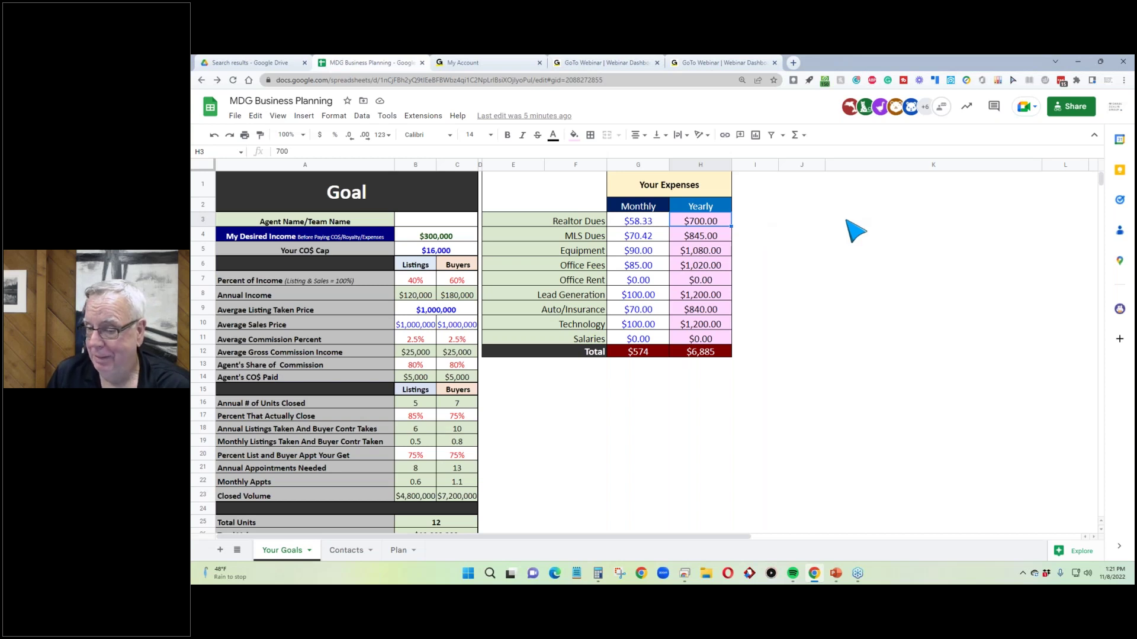
pyautogui.click(637, 223)
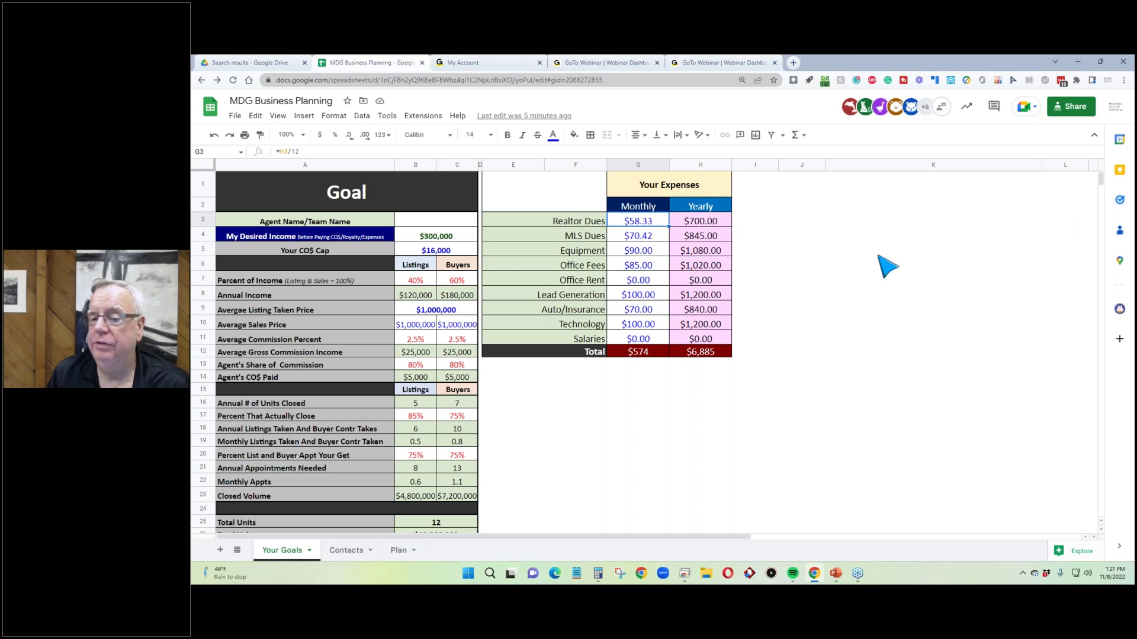
pyautogui.click(706, 236)
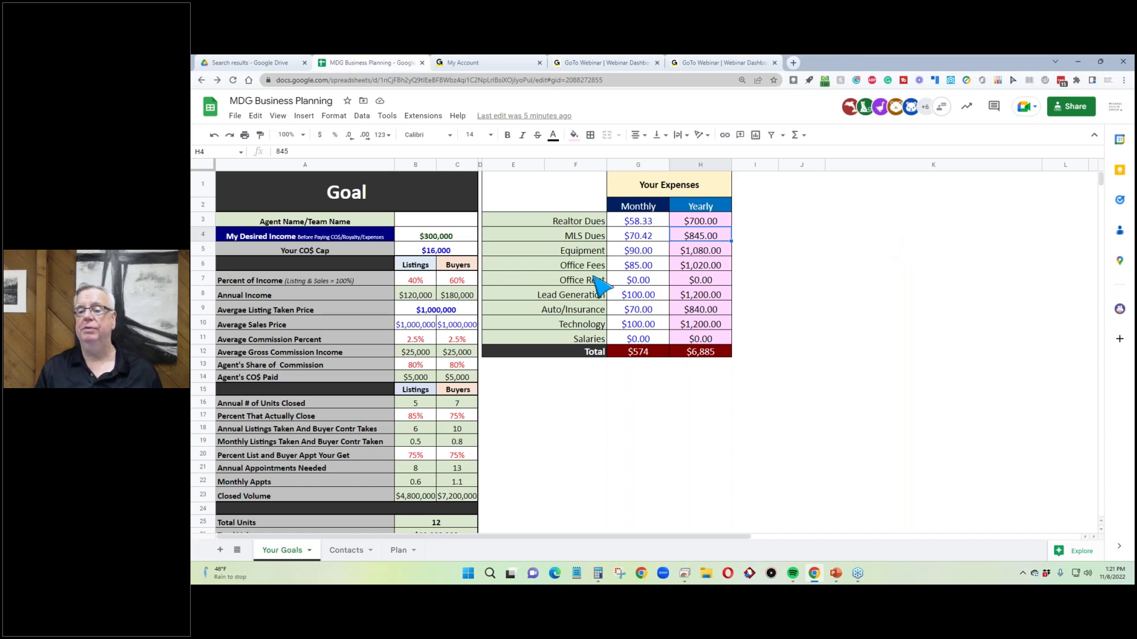
# - Examine the yearly equipment, office rent, auto/insurance and technology amounts in the Your Expenses table
pyautogui.click(708, 253)
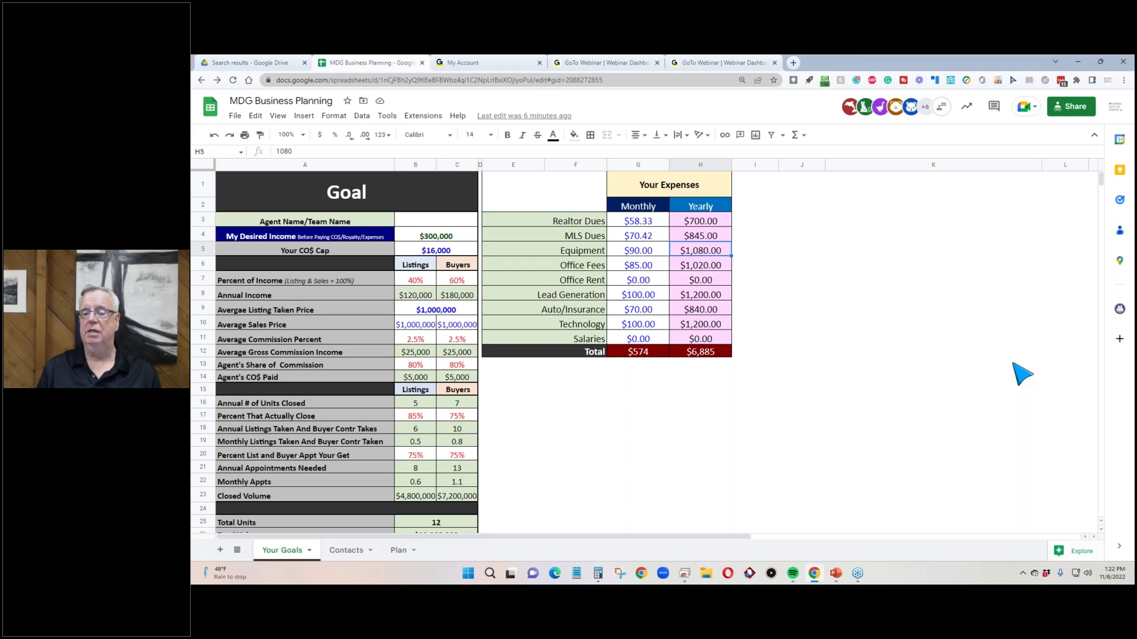
pyautogui.click(697, 283)
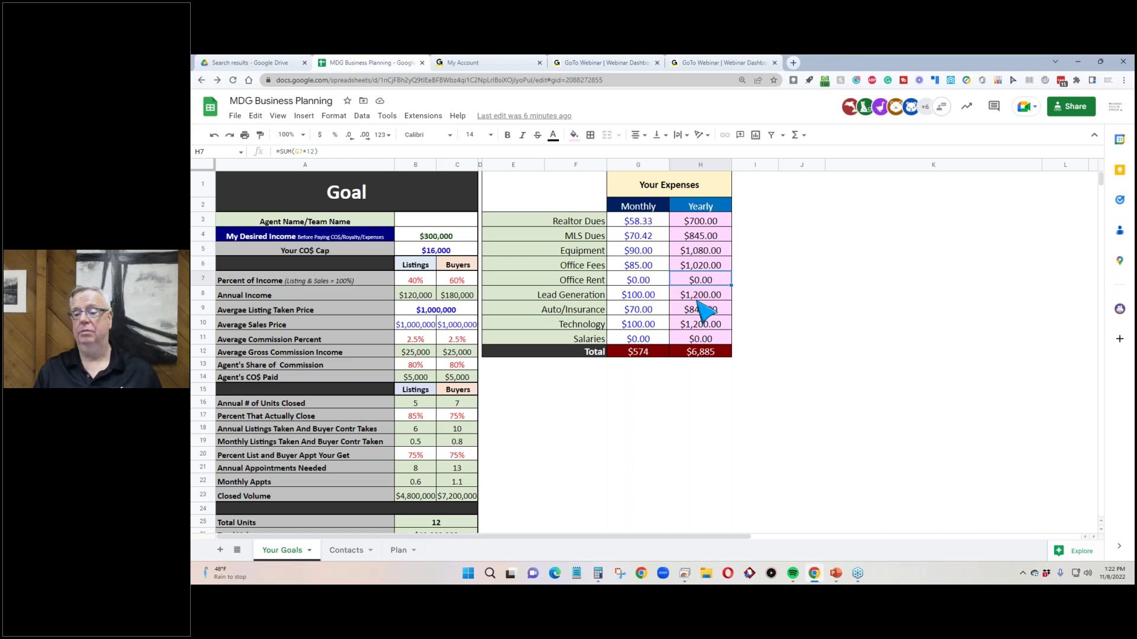
pyautogui.click(698, 310)
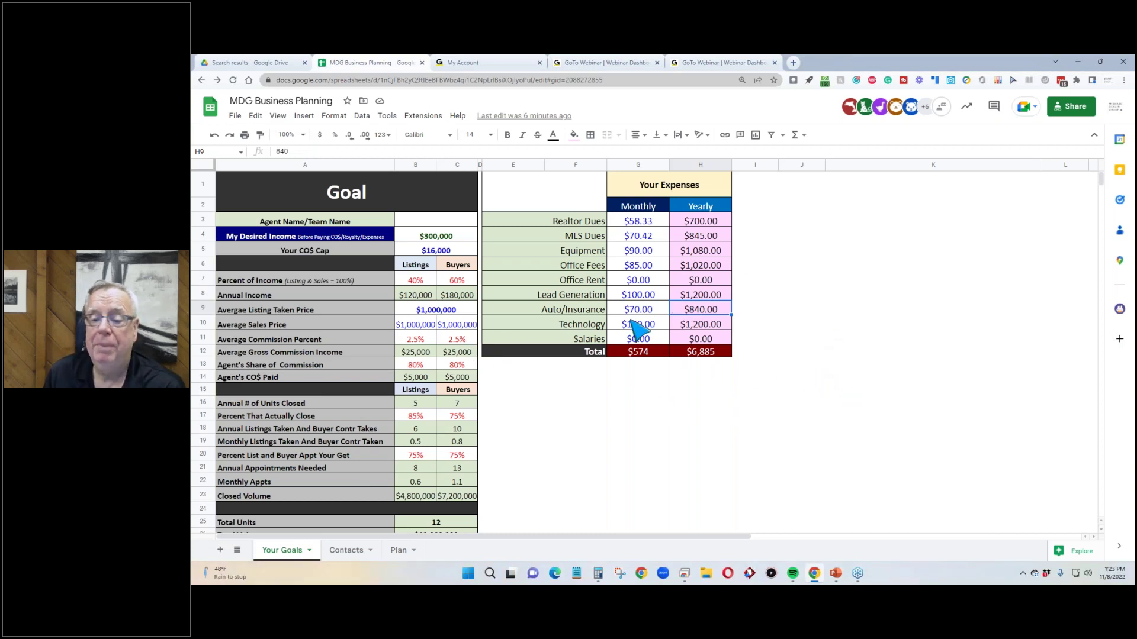
pyautogui.click(688, 327)
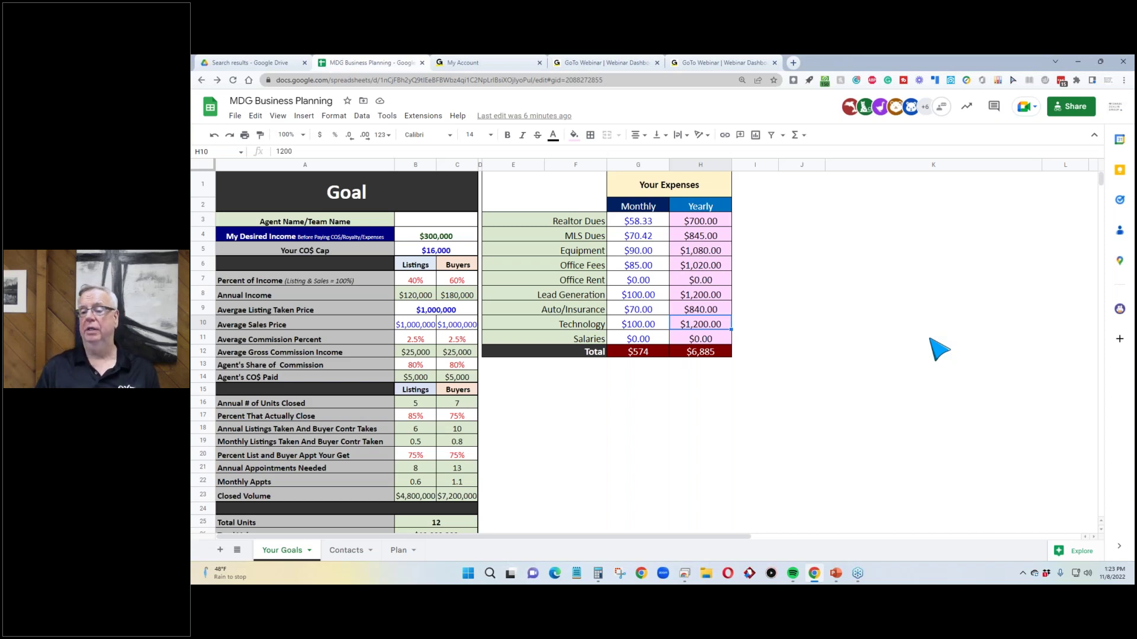
# - Review the monthly and yearly totals of the Your Expenses table
pyautogui.scroll(-4, 824, 297)
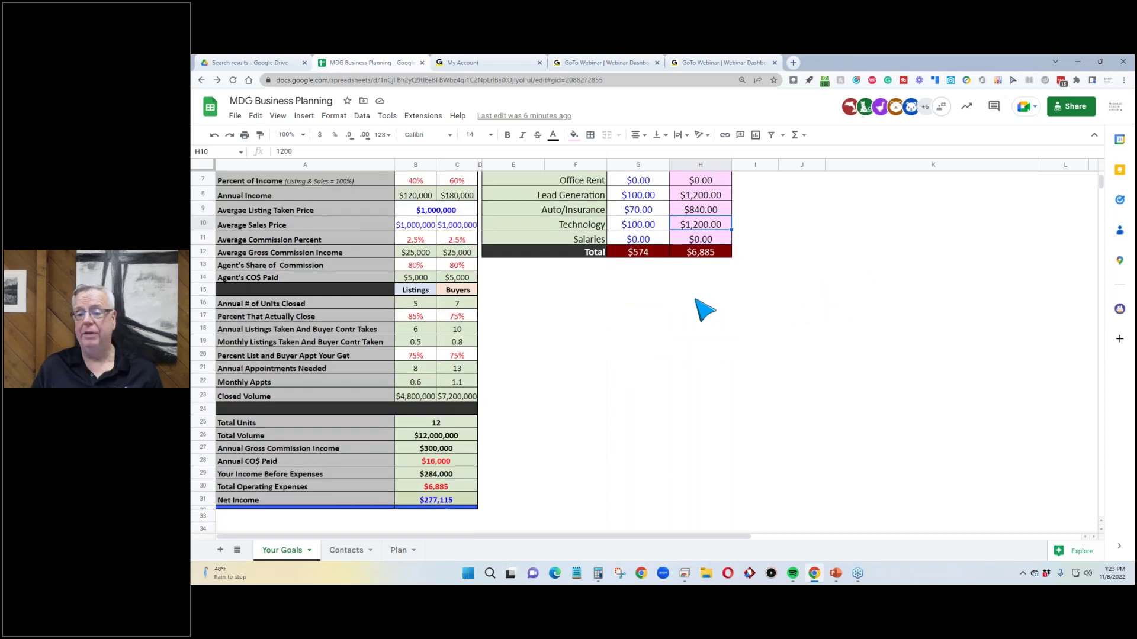
pyautogui.click(638, 254)
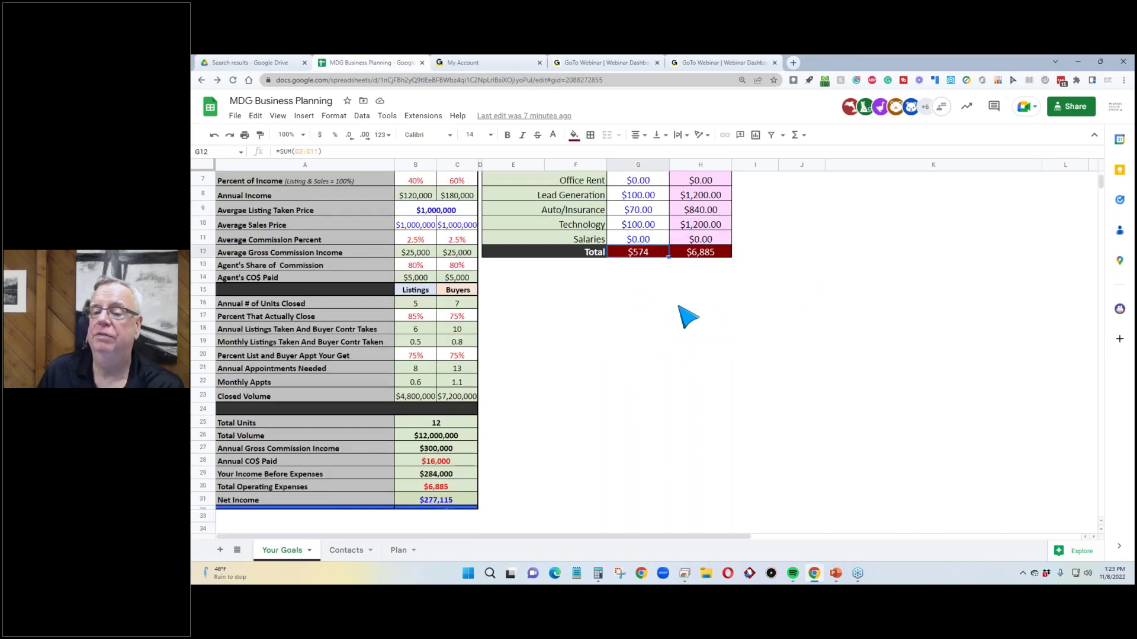
pyautogui.scroll(4, 685, 318)
pyautogui.scroll(-4, 790, 396)
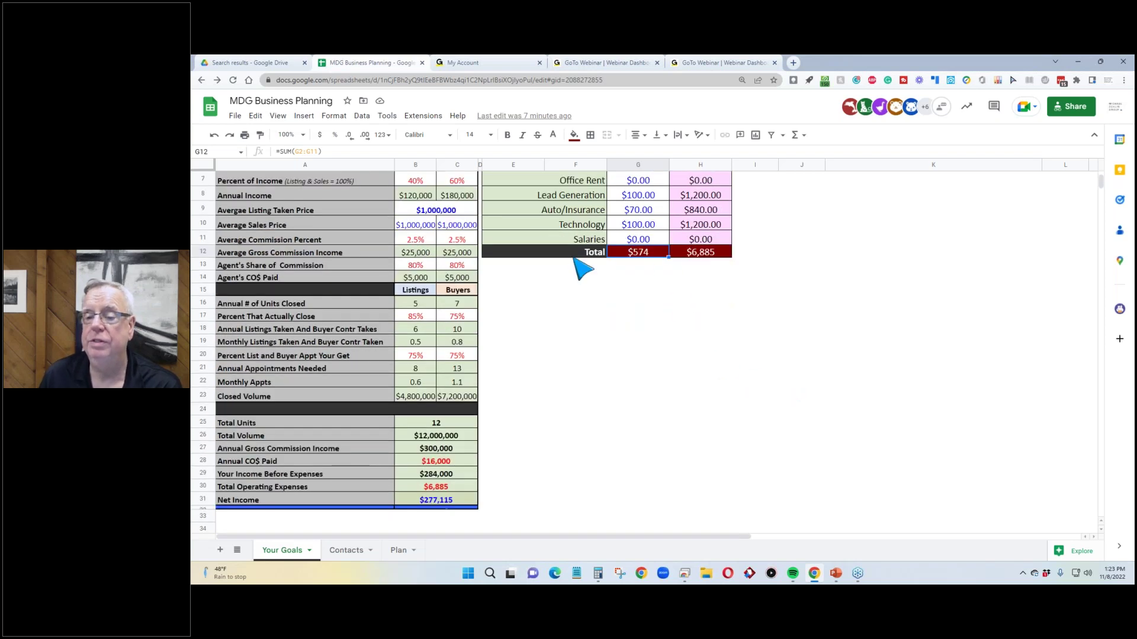
pyautogui.click(699, 253)
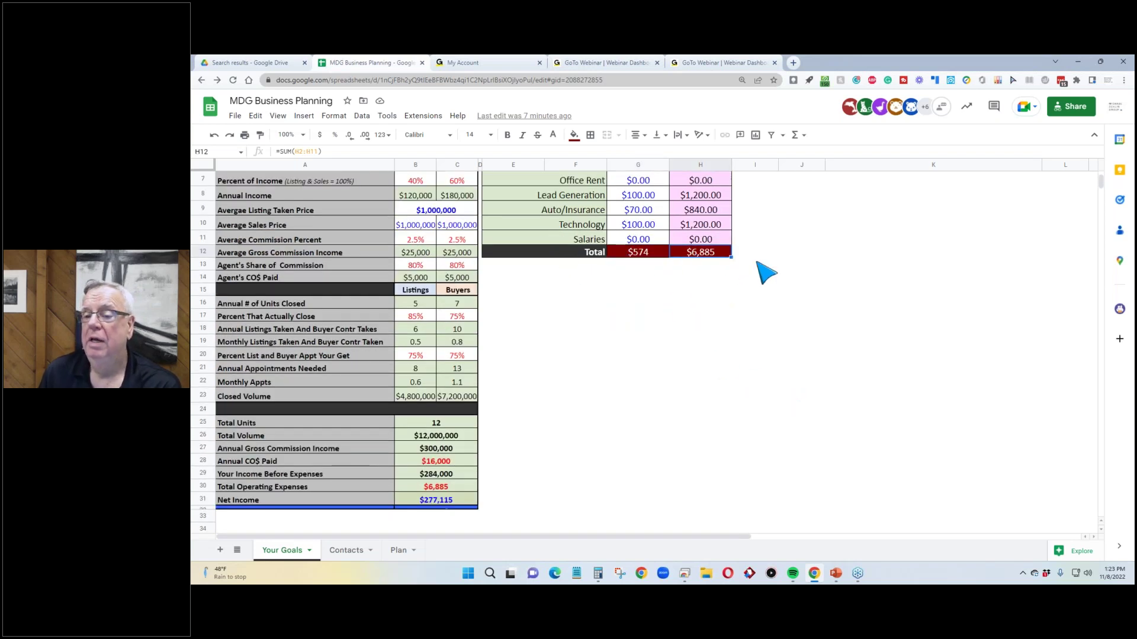
# - Review the annual gross commission income, annual CO$ paid and net income in the Goal summary
pyautogui.scroll(-2, 782, 263)
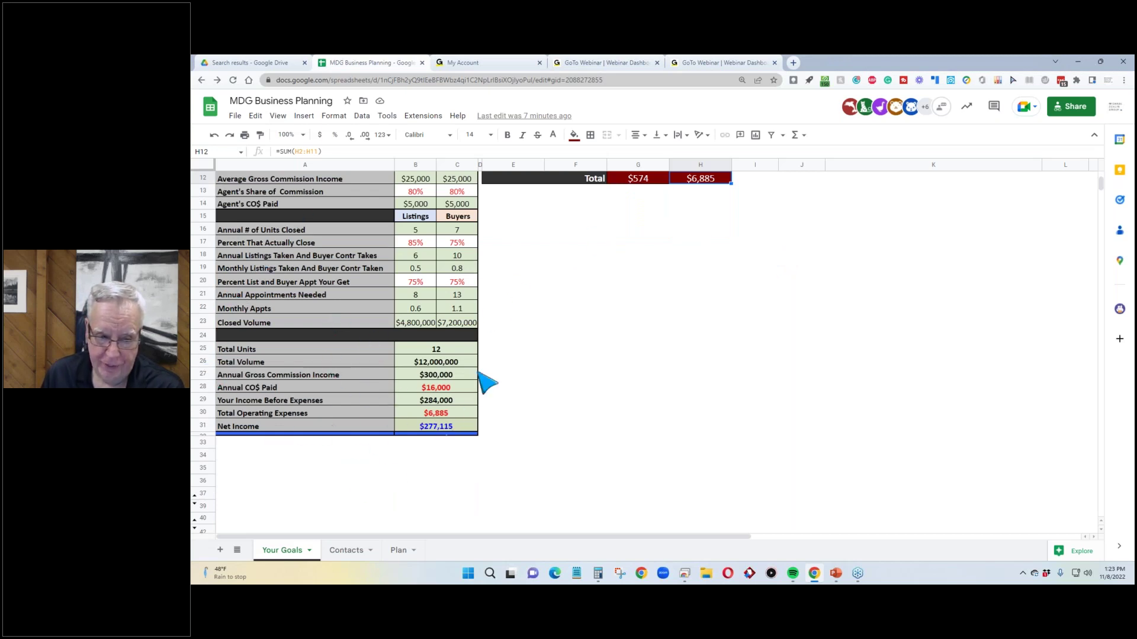
pyautogui.click(437, 374)
pyautogui.click(428, 388)
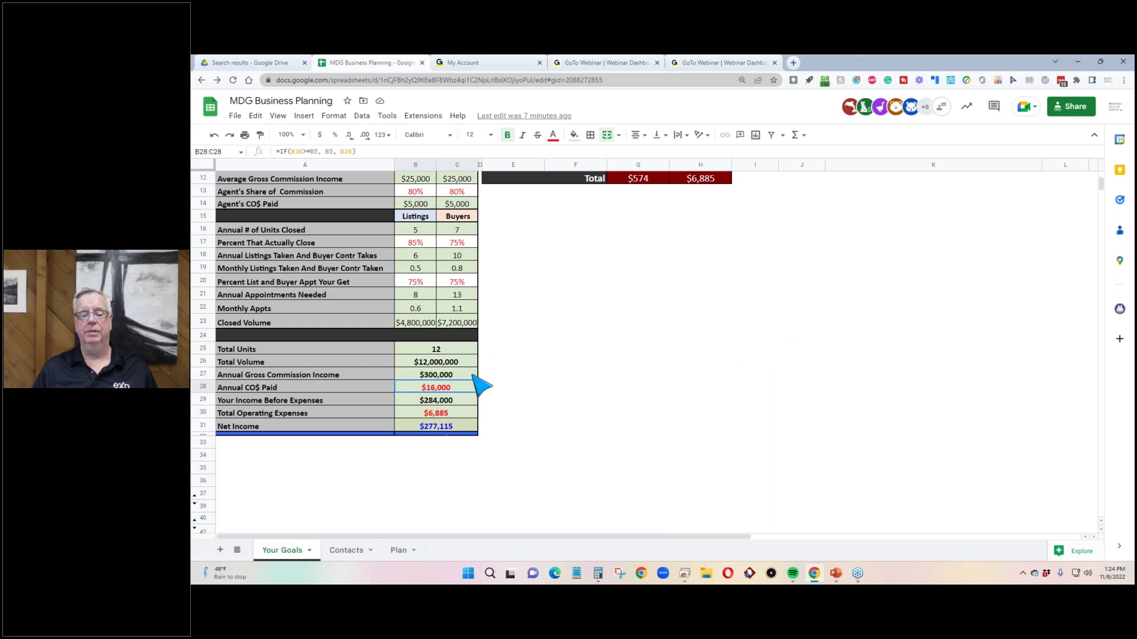
pyautogui.click(439, 427)
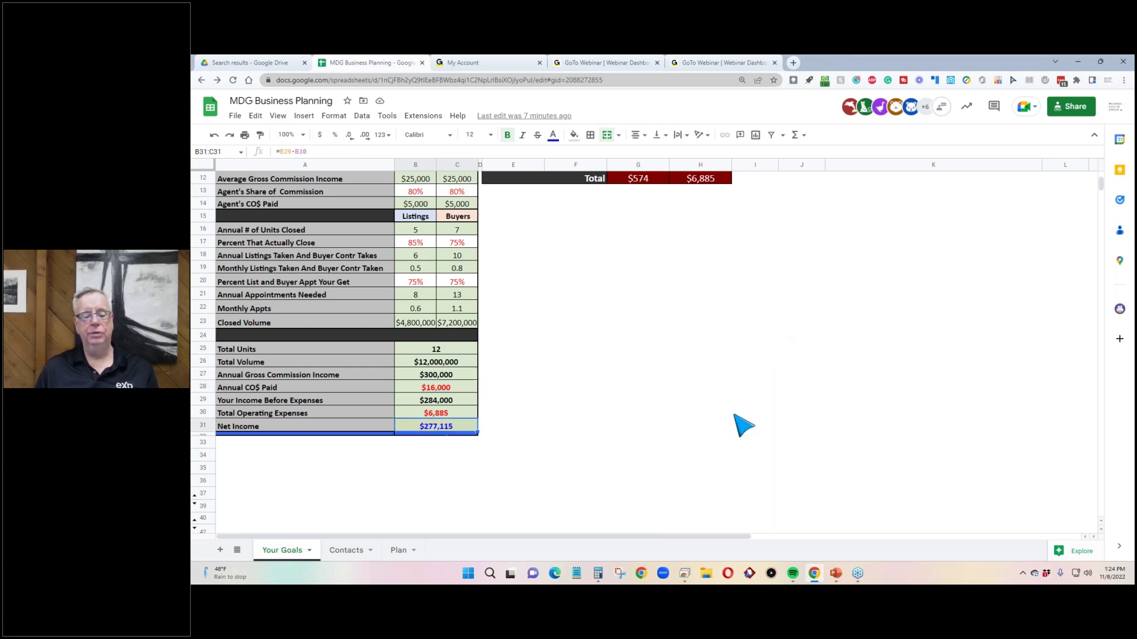
pyautogui.scroll(3, 744, 425)
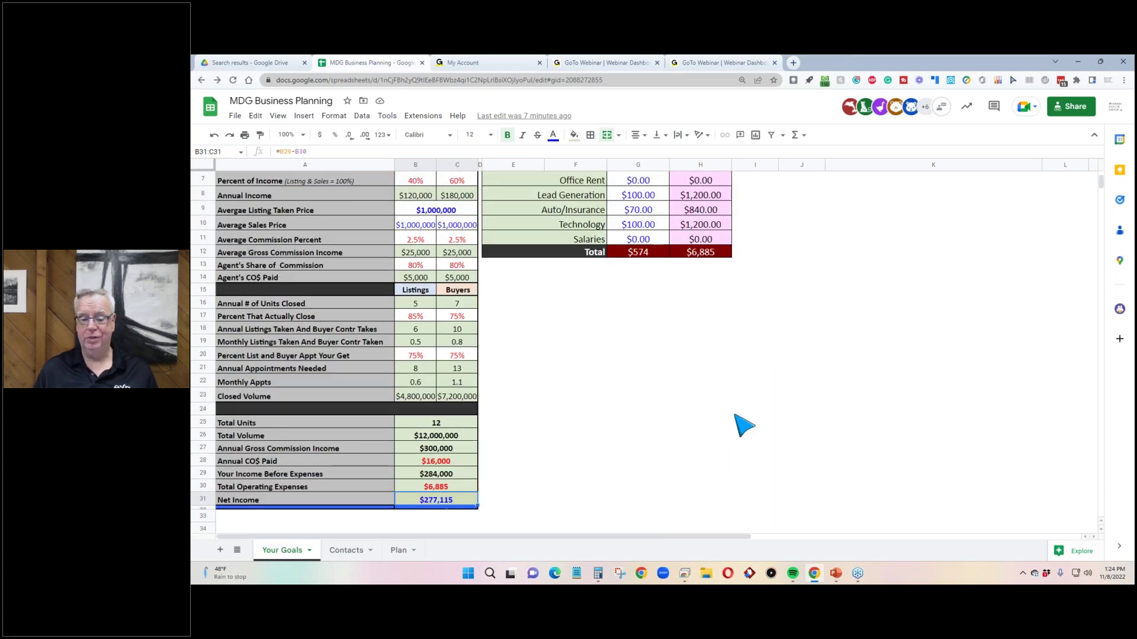
pyautogui.scroll(3, 719, 418)
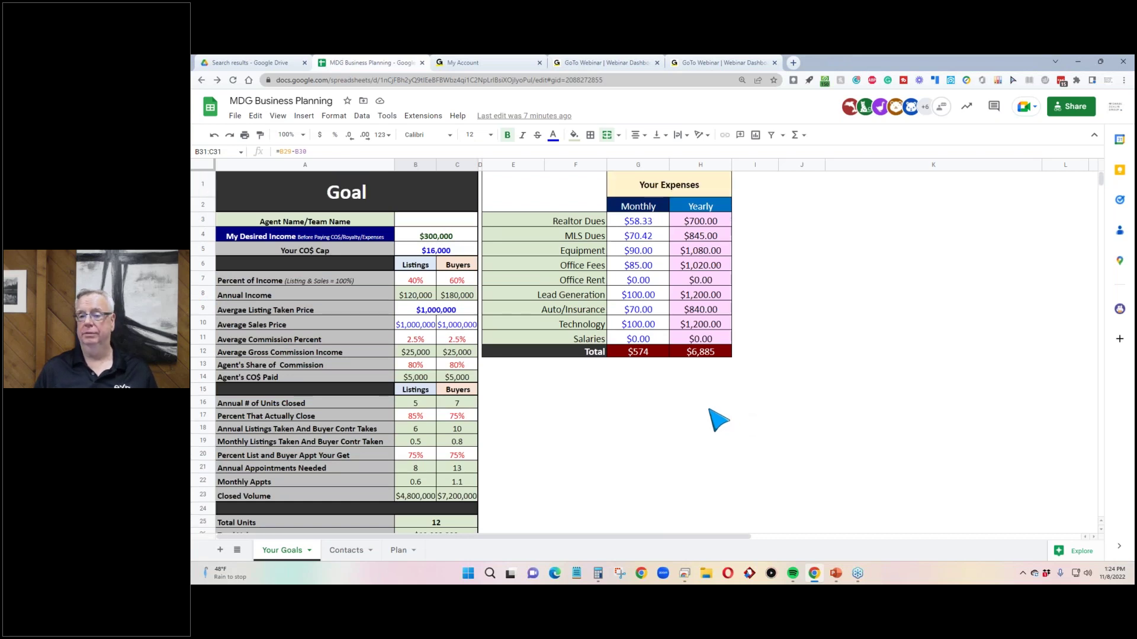
pyautogui.scroll(-5, 718, 421)
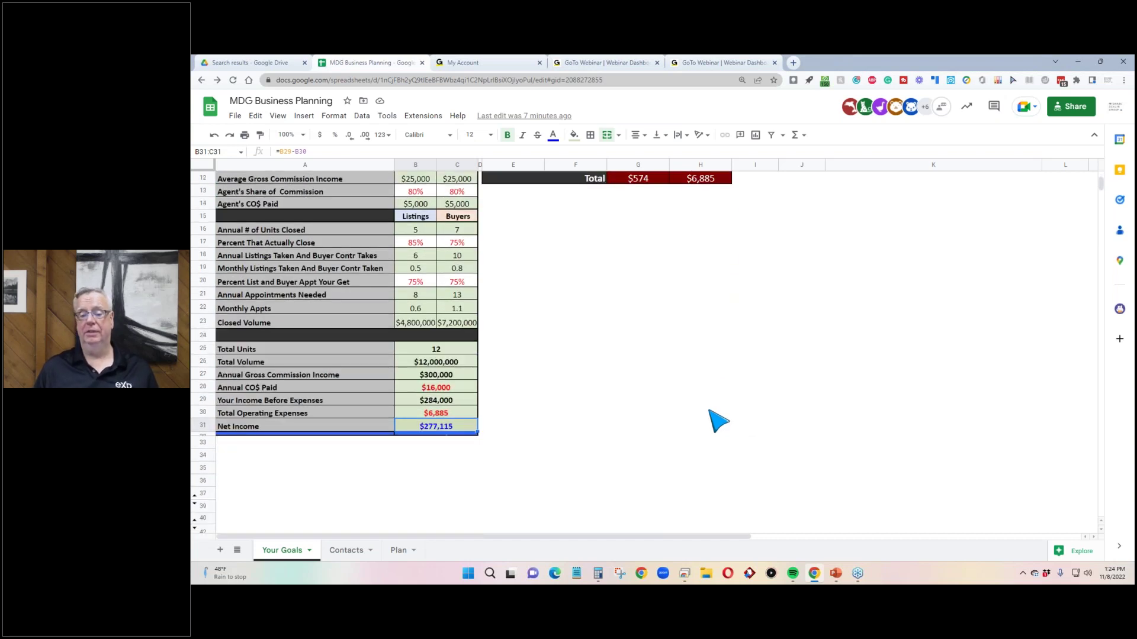
pyautogui.scroll(4, 718, 420)
pyautogui.scroll(1, 718, 421)
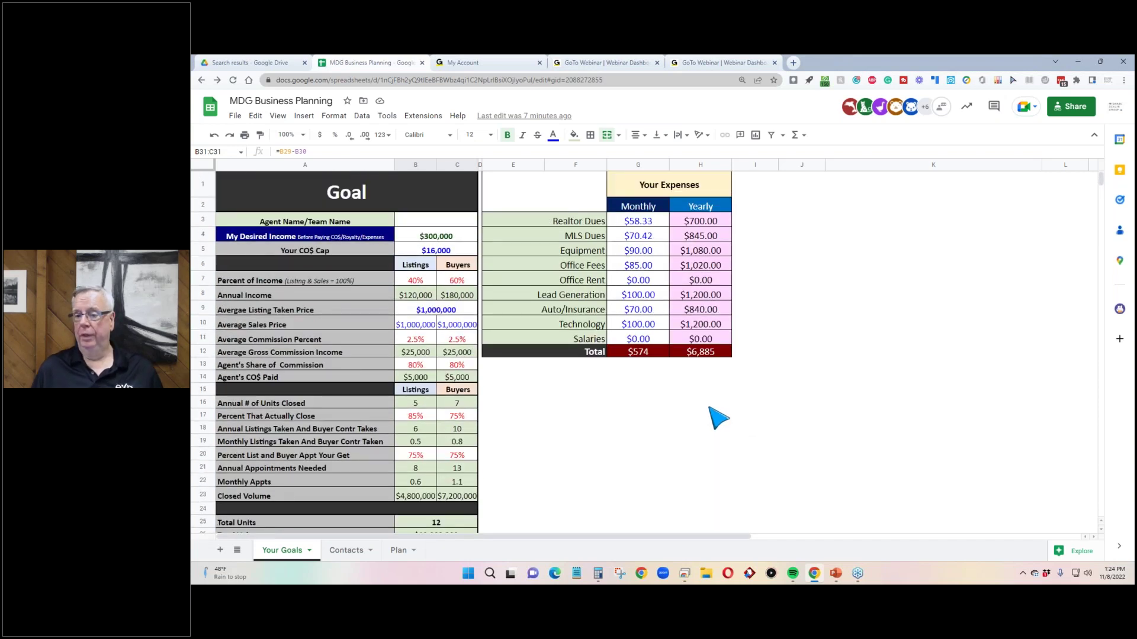
pyautogui.scroll(-4, 535, 325)
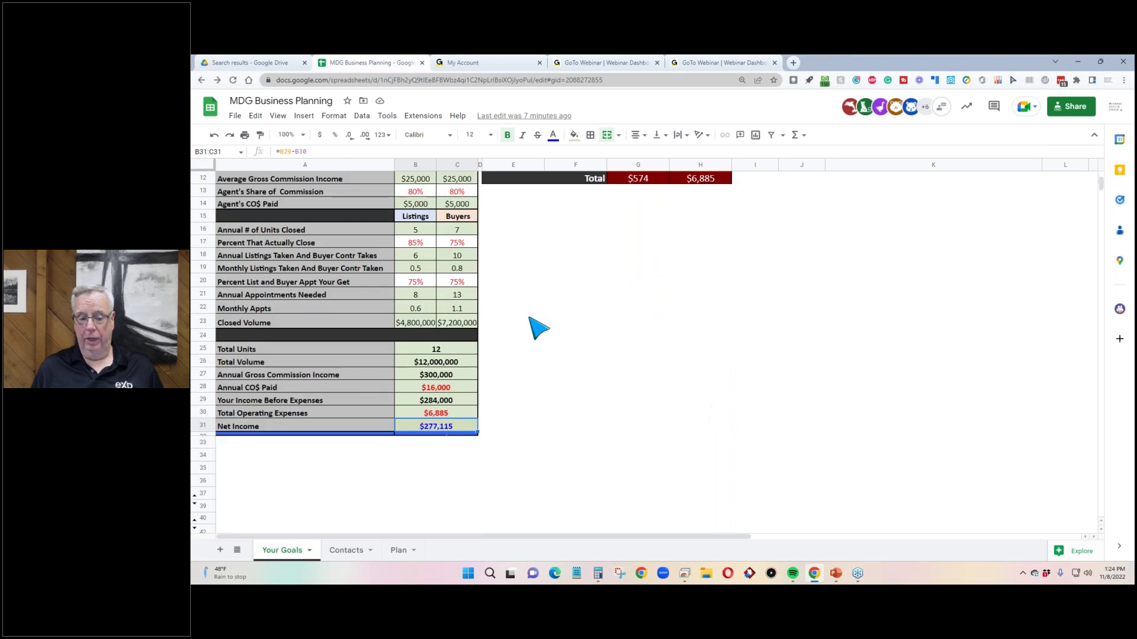
# - Open the Contacts sheet and examine the SOI percentage and SOI closed sales goal under Option 3
pyautogui.click(344, 550)
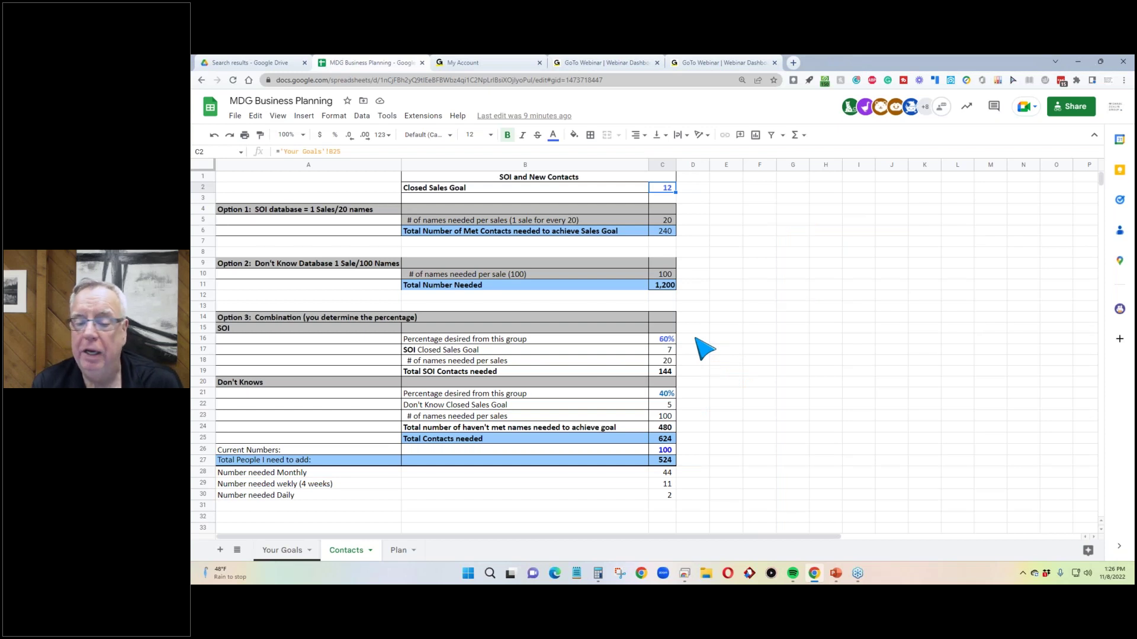
pyautogui.click(662, 340)
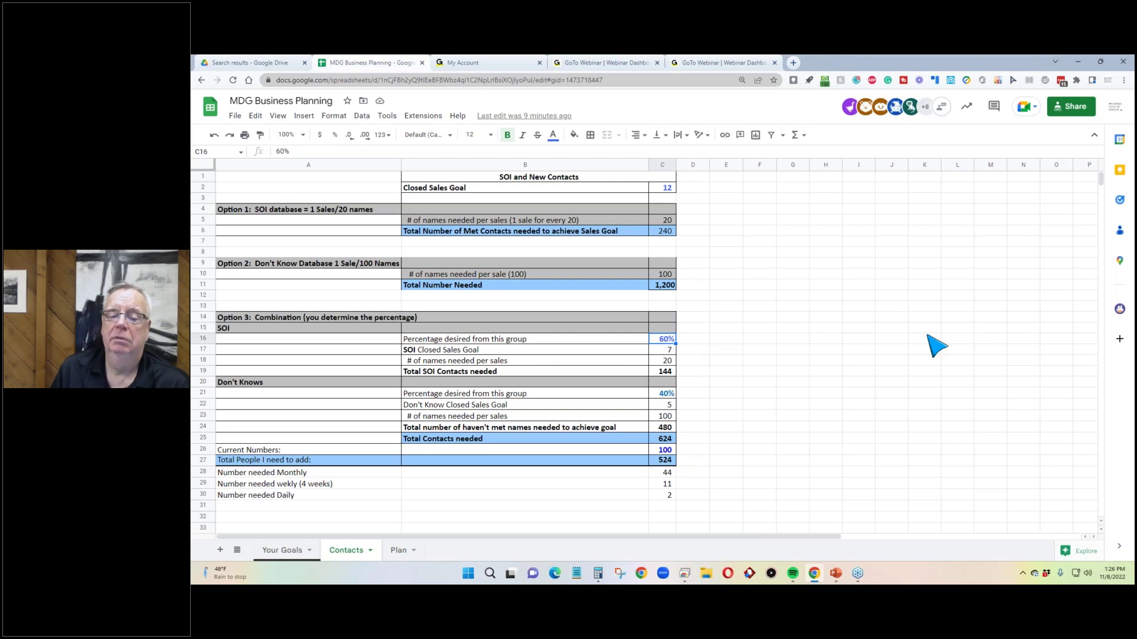
pyautogui.click(665, 350)
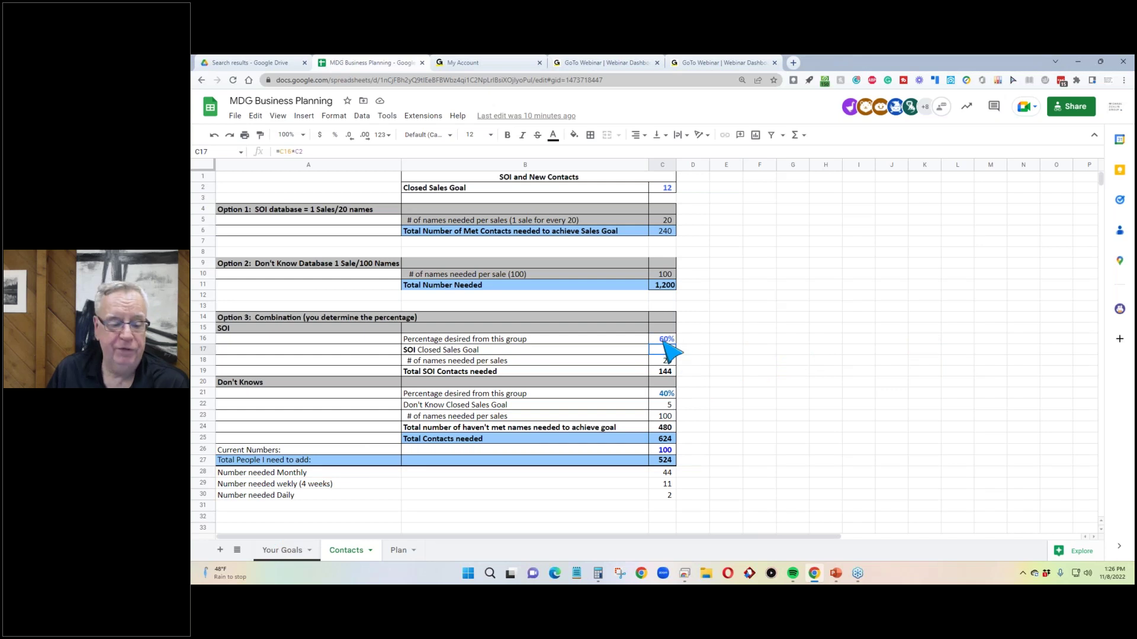
# - Check the Buyers' annual units closed on the Your Goals sheet and the total SOI contacts needed on the Contacts sheet
pyautogui.click(283, 550)
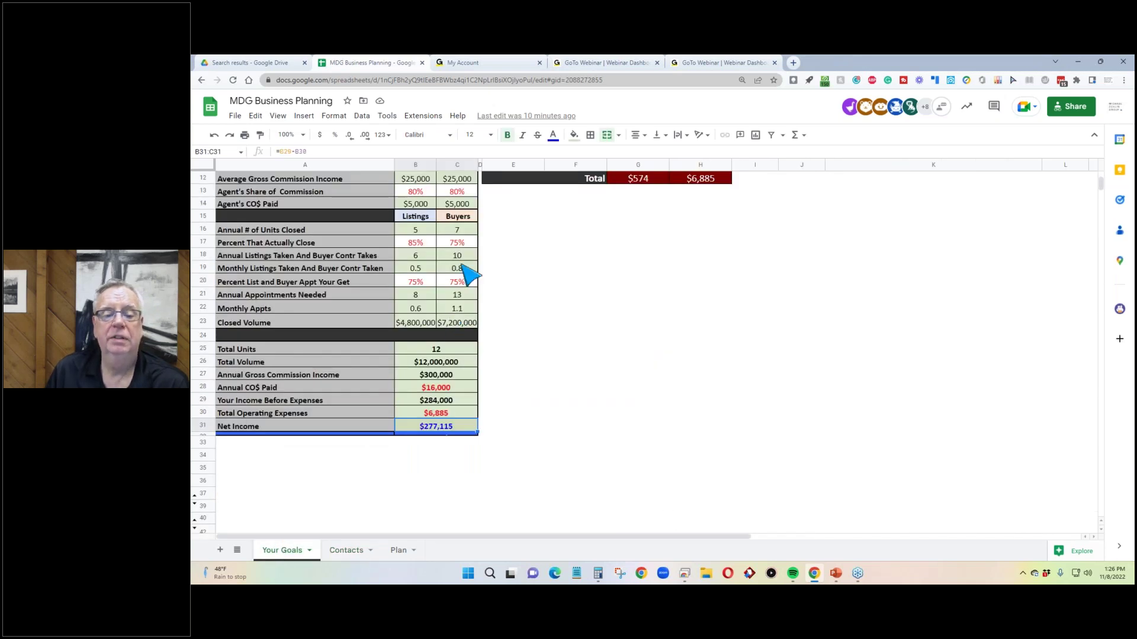
pyautogui.click(460, 231)
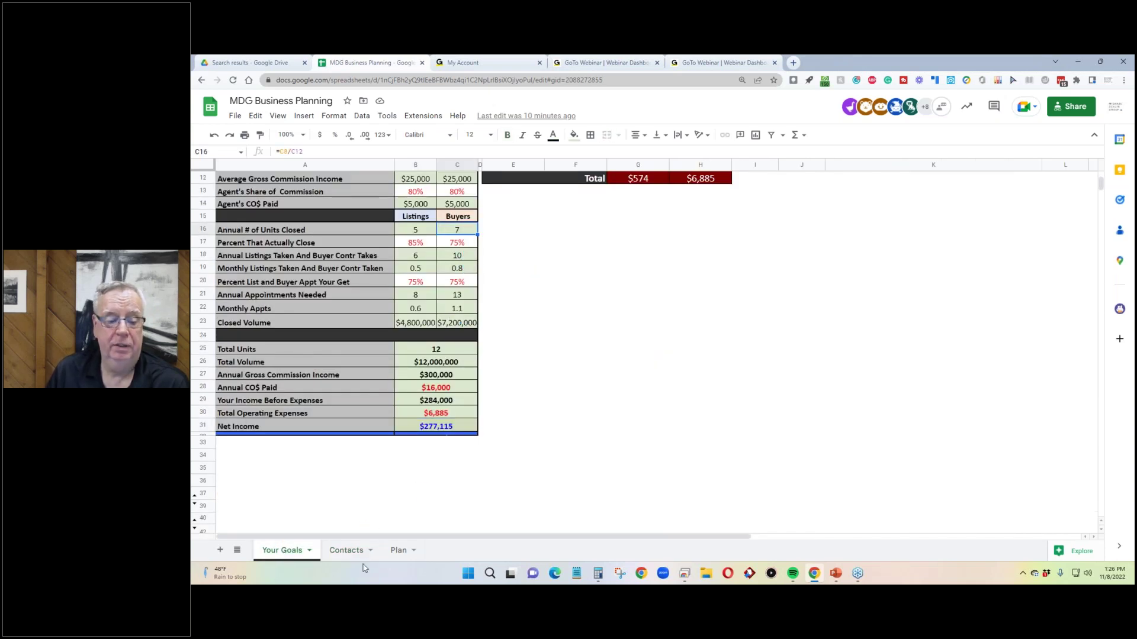
pyautogui.click(349, 550)
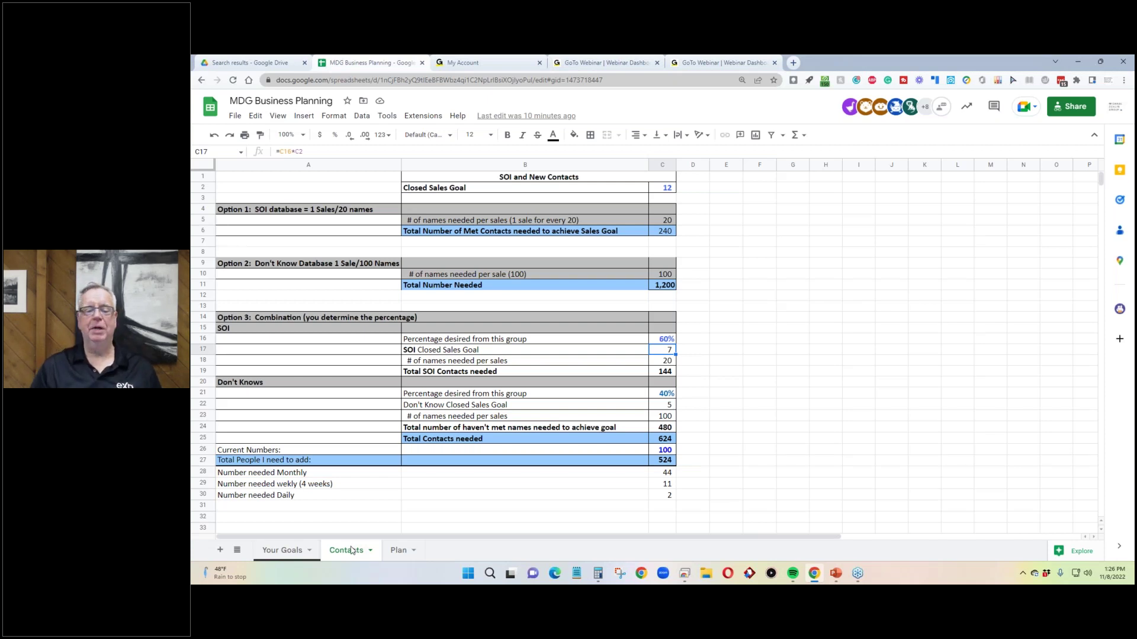
pyautogui.click(669, 371)
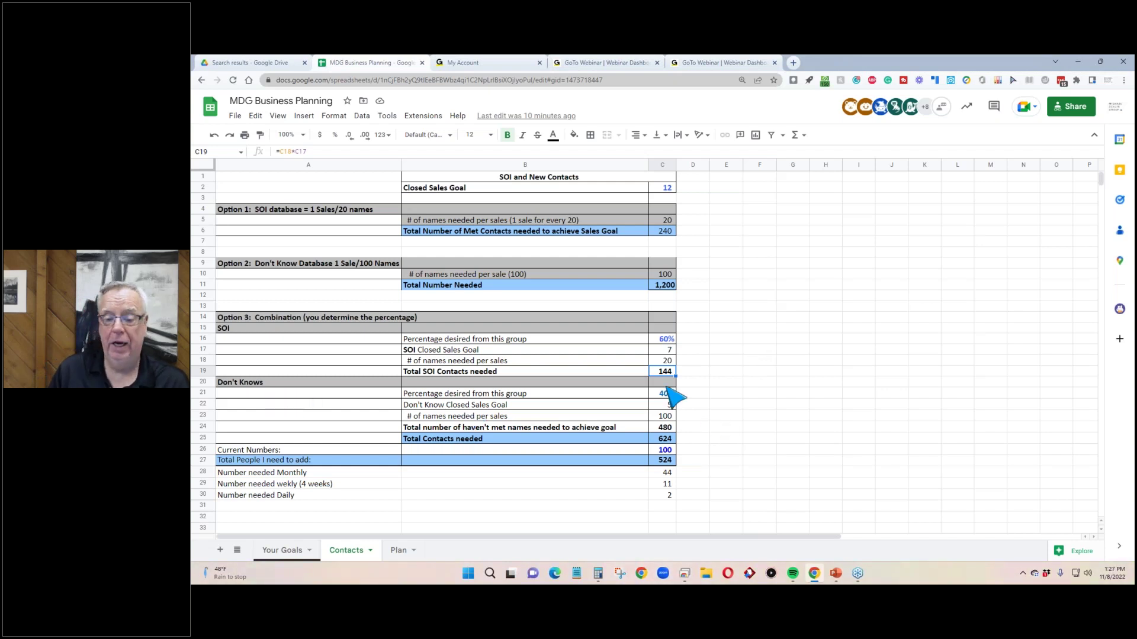
# - Correct the "Don't Knows" heading in cell A20 of the Contacts sheet to "Don't Know"
pyautogui.click(264, 384)
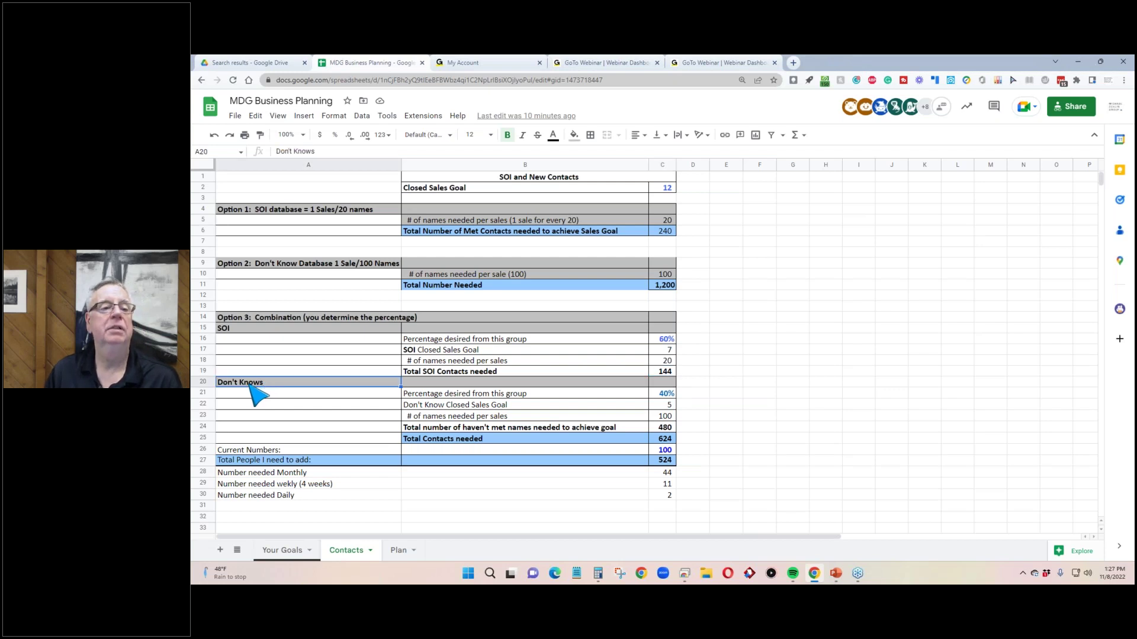
pyautogui.click(323, 152)
pyautogui.press('BackSpace')
pyautogui.click(851, 349)
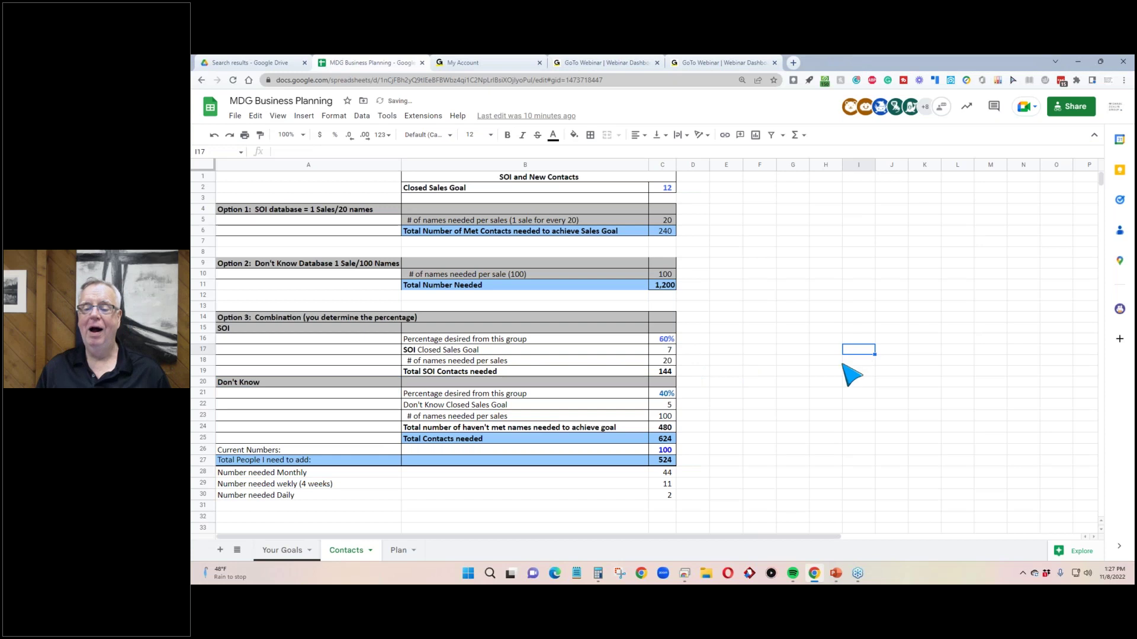
# - Examine the Don't Know closed sales goal, names needed per sale, total haven't-met names and total contacts needed
pyautogui.click(673, 406)
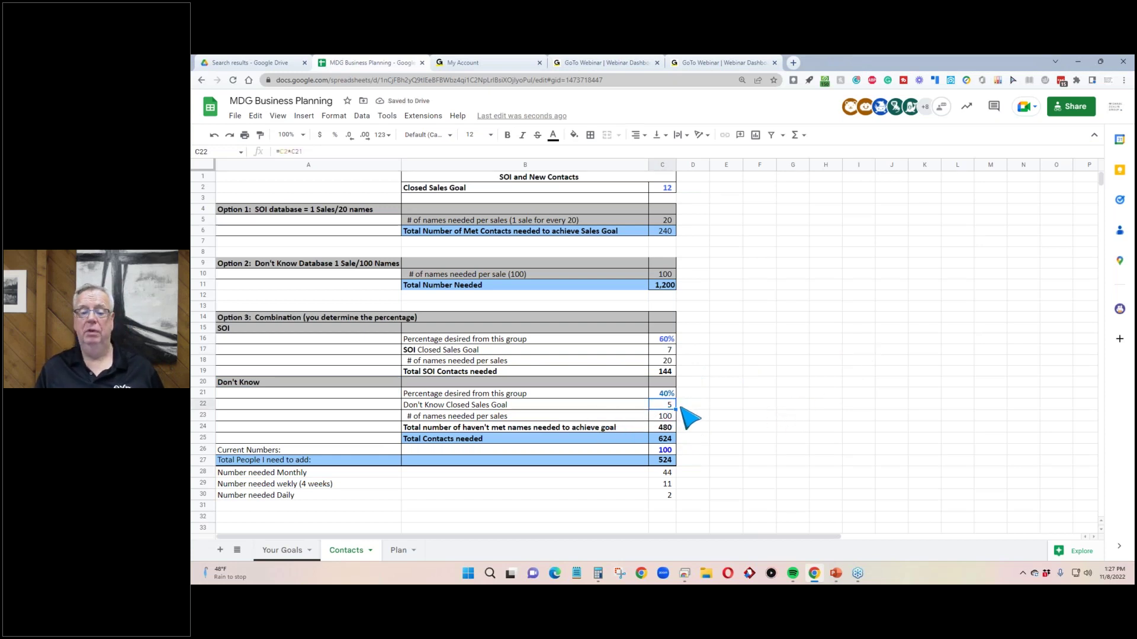
pyautogui.click(666, 417)
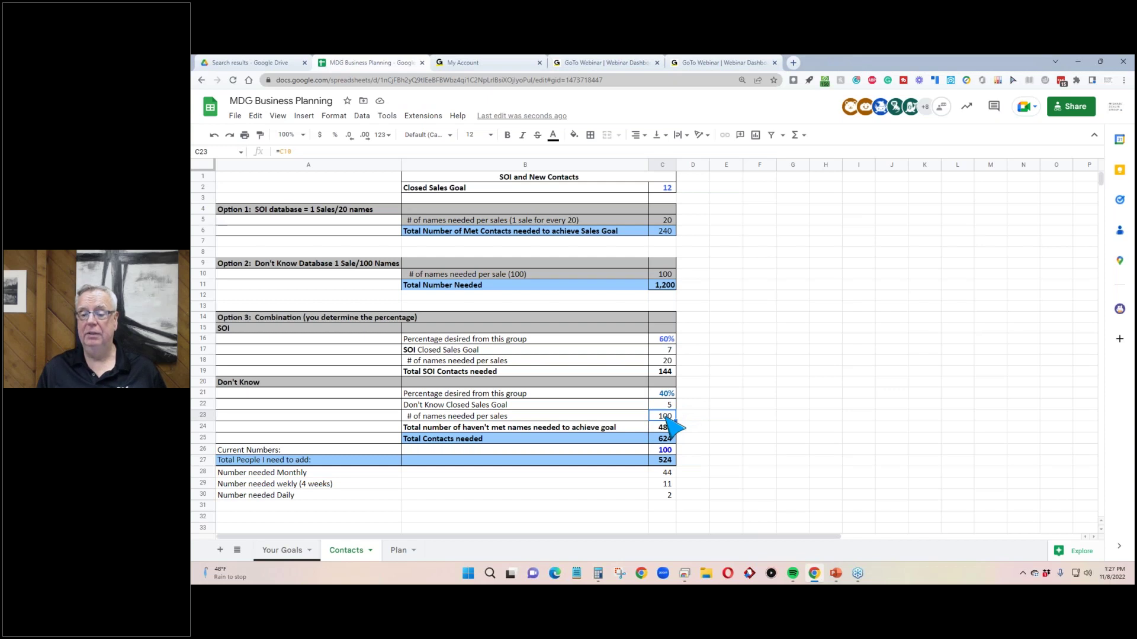
pyautogui.click(667, 428)
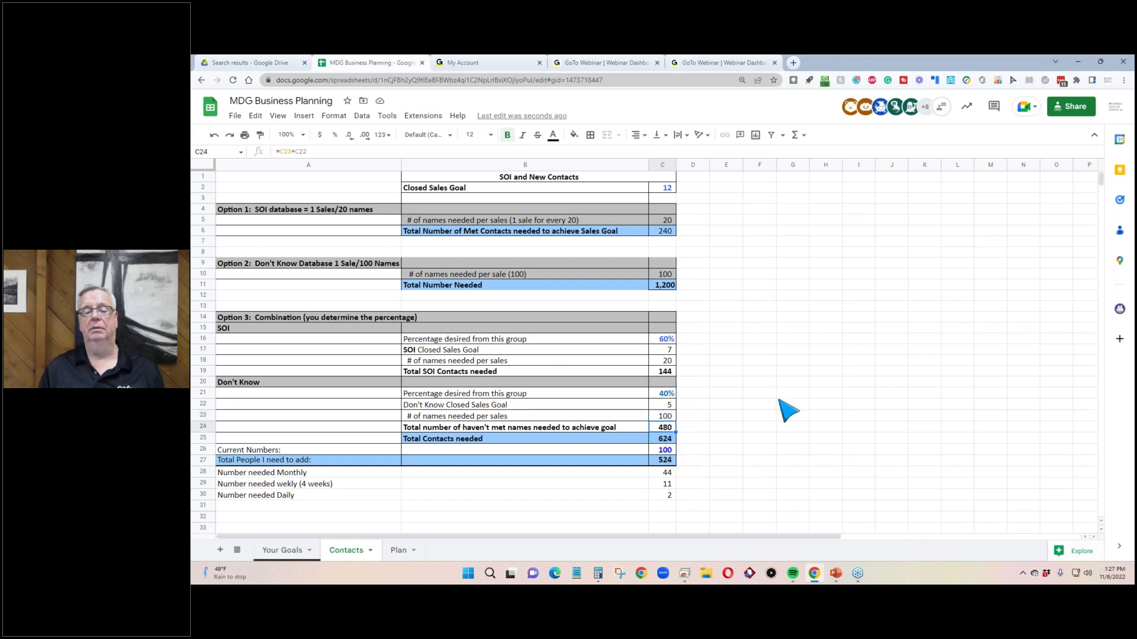
pyautogui.click(667, 438)
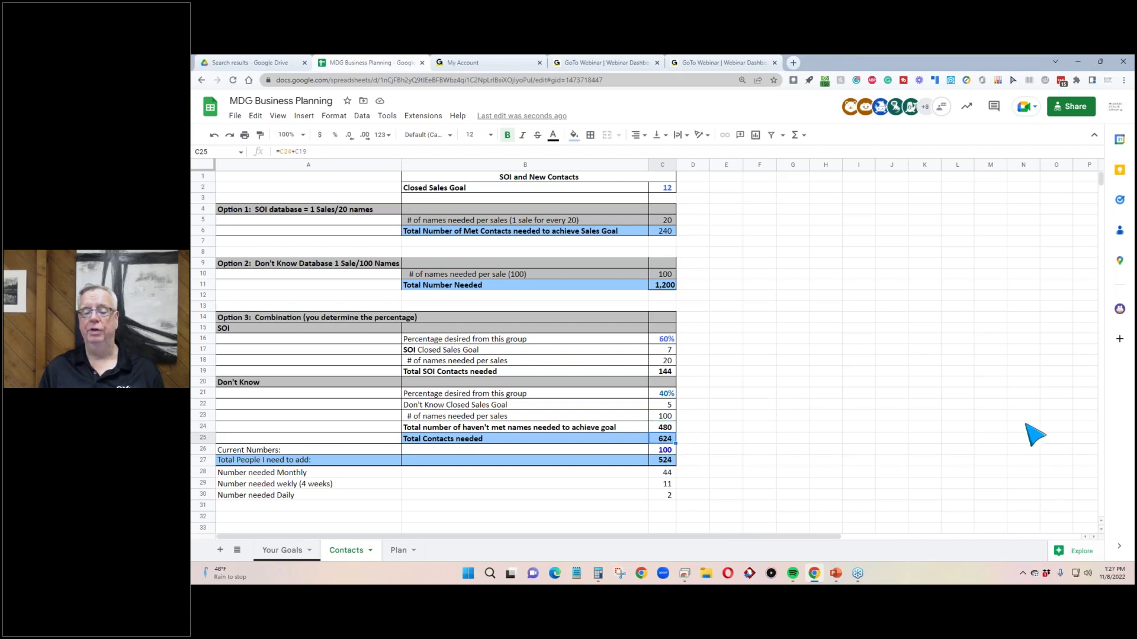
# - Examine the current numbers, the total people to add and the number needed monthly below Option 3 on the Contacts sheet
pyautogui.click(657, 451)
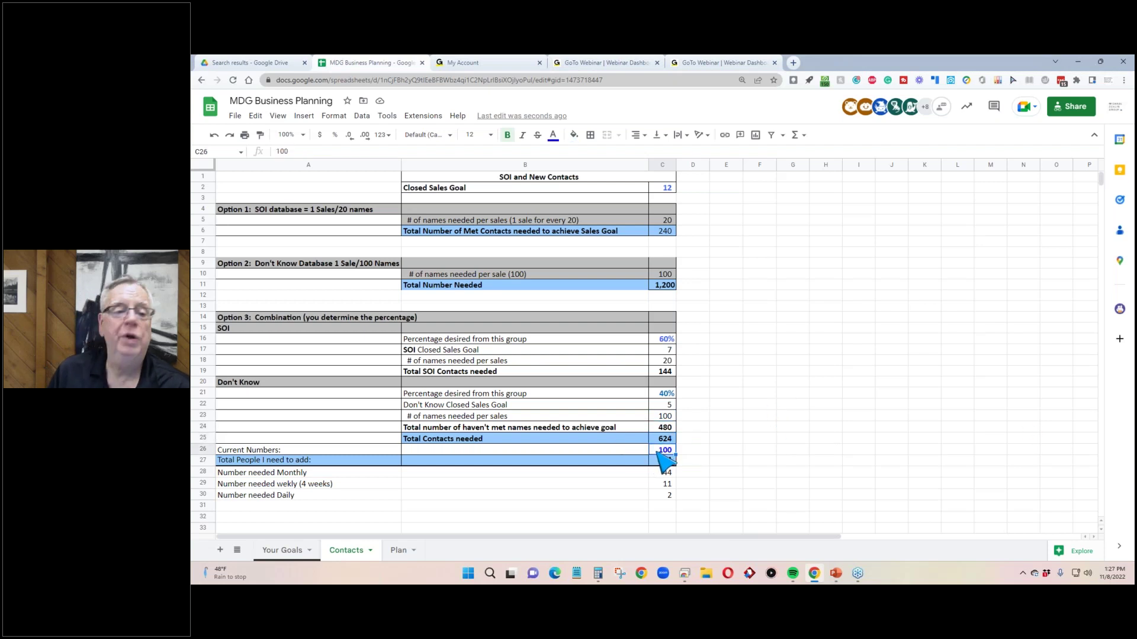
pyautogui.doubleClick(282, 152)
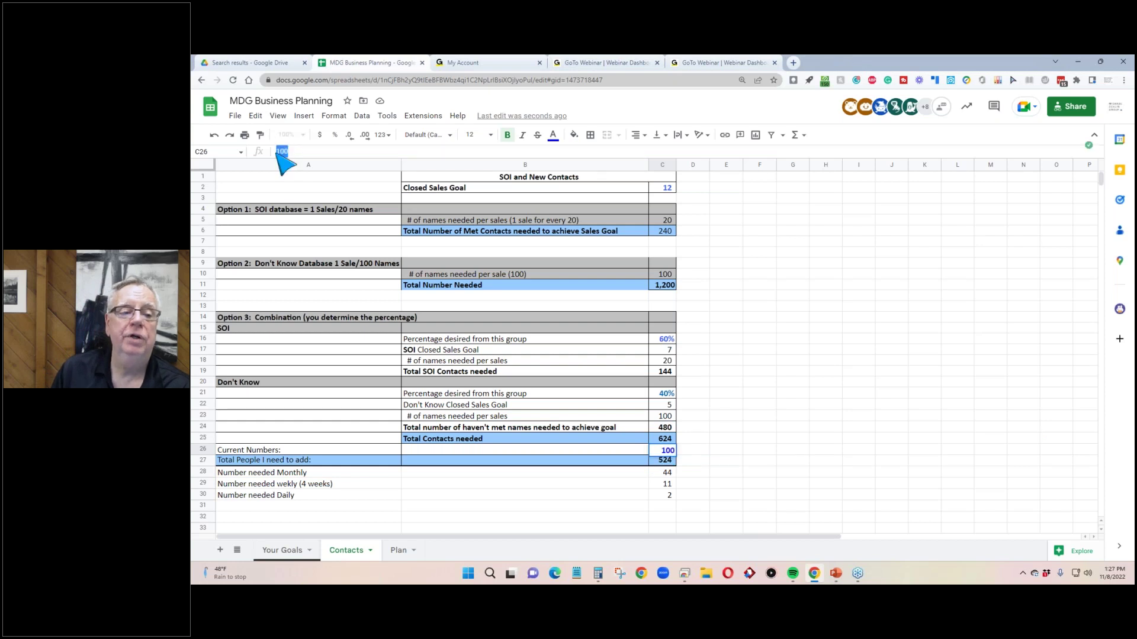
pyautogui.click(928, 353)
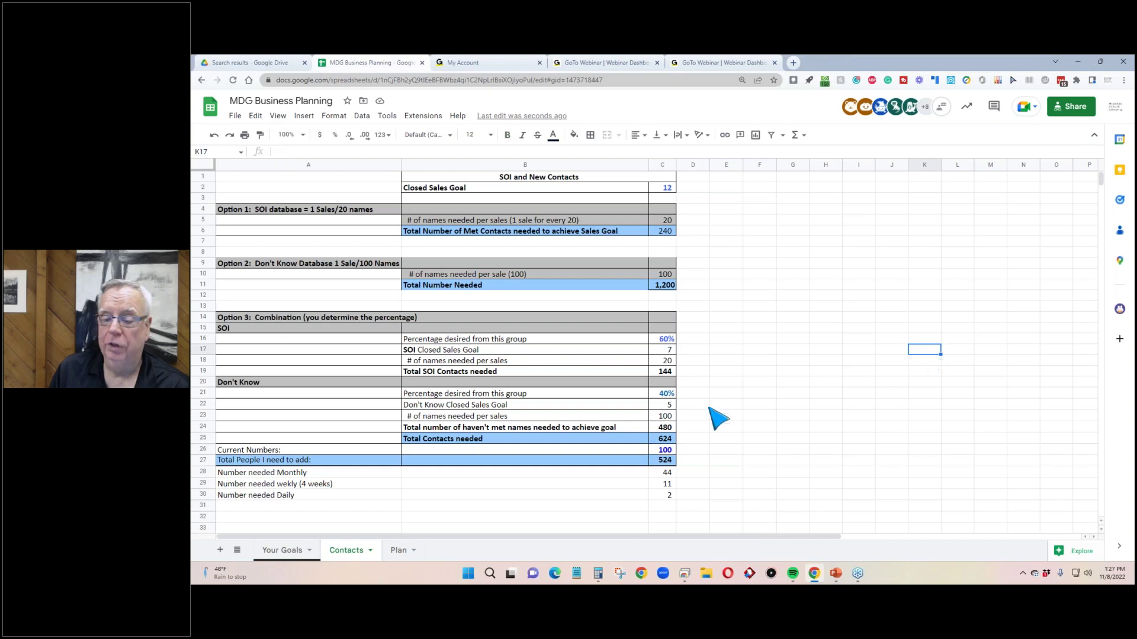
pyautogui.click(666, 462)
pyautogui.scroll(-1, 757, 356)
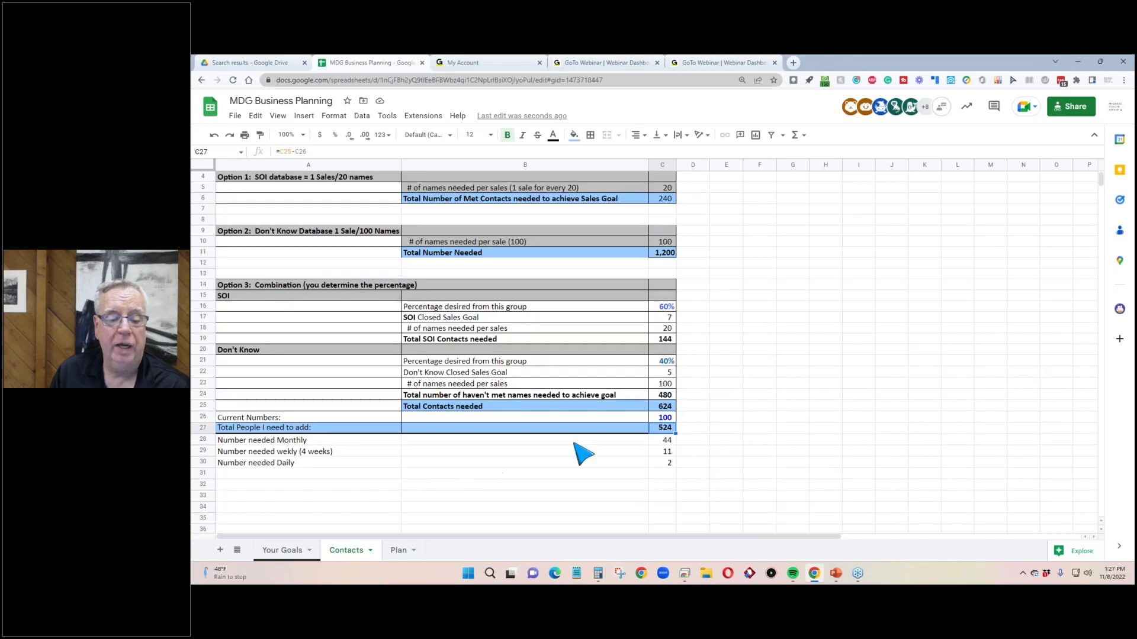
pyautogui.click(574, 443)
pyautogui.click(661, 443)
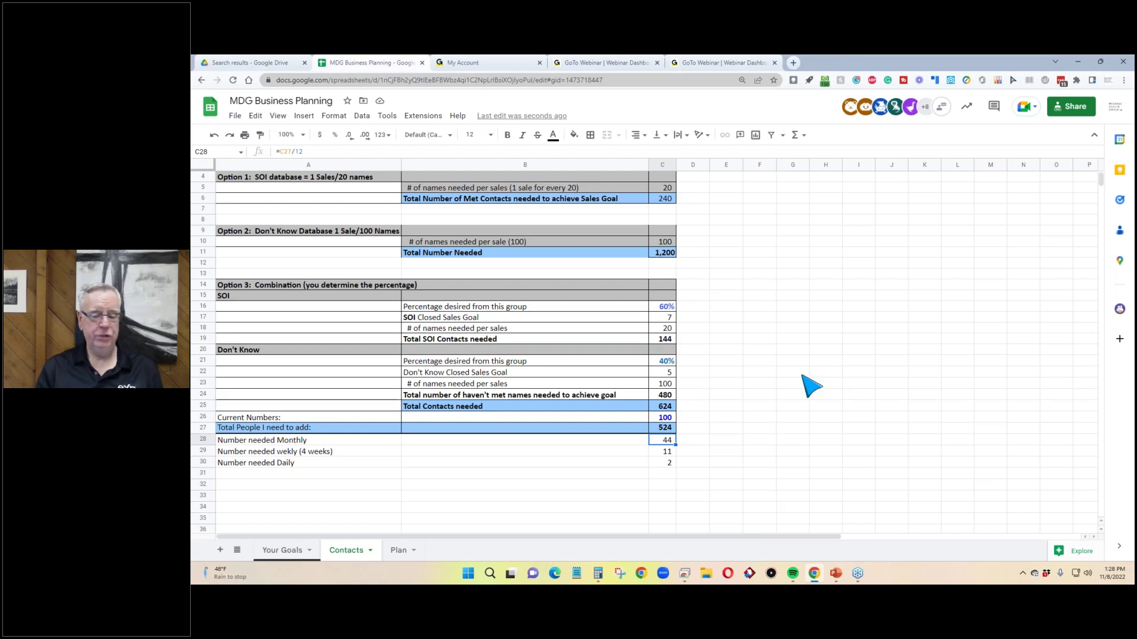
pyautogui.scroll(2, 783, 424)
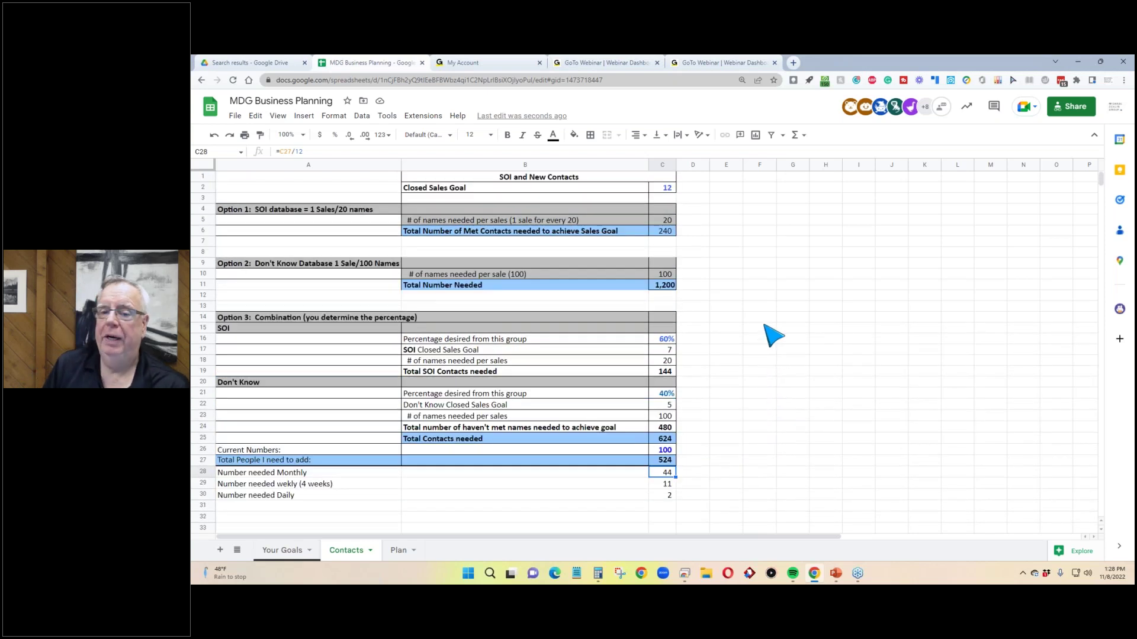
pyautogui.scroll(-5, 817, 327)
pyautogui.scroll(4, 820, 329)
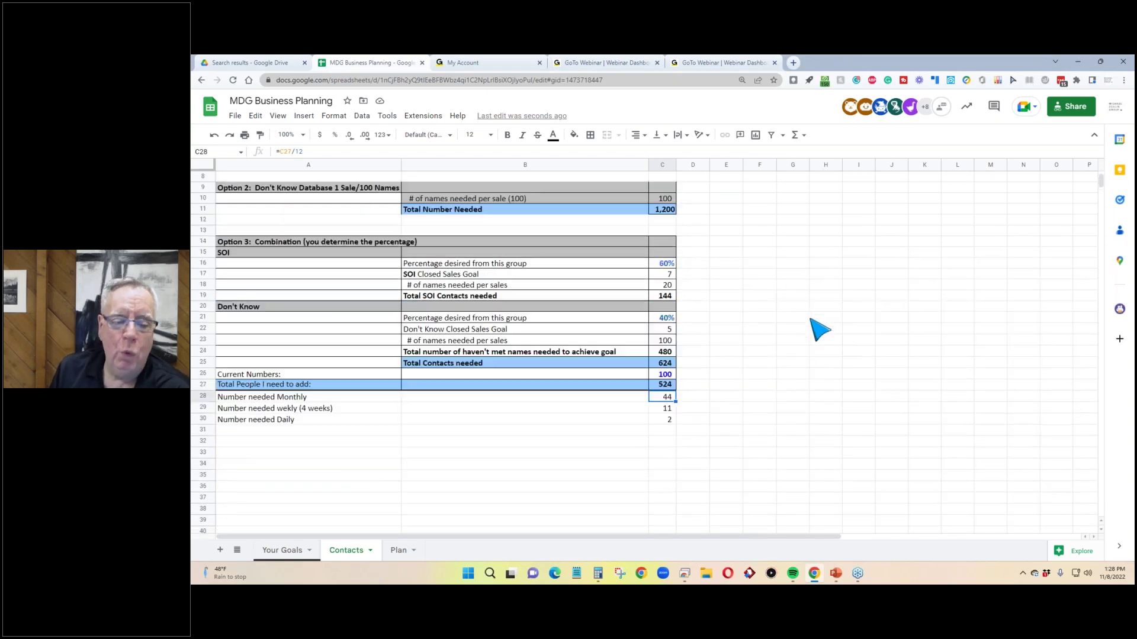
pyautogui.scroll(-4, 820, 330)
pyautogui.scroll(1, 812, 329)
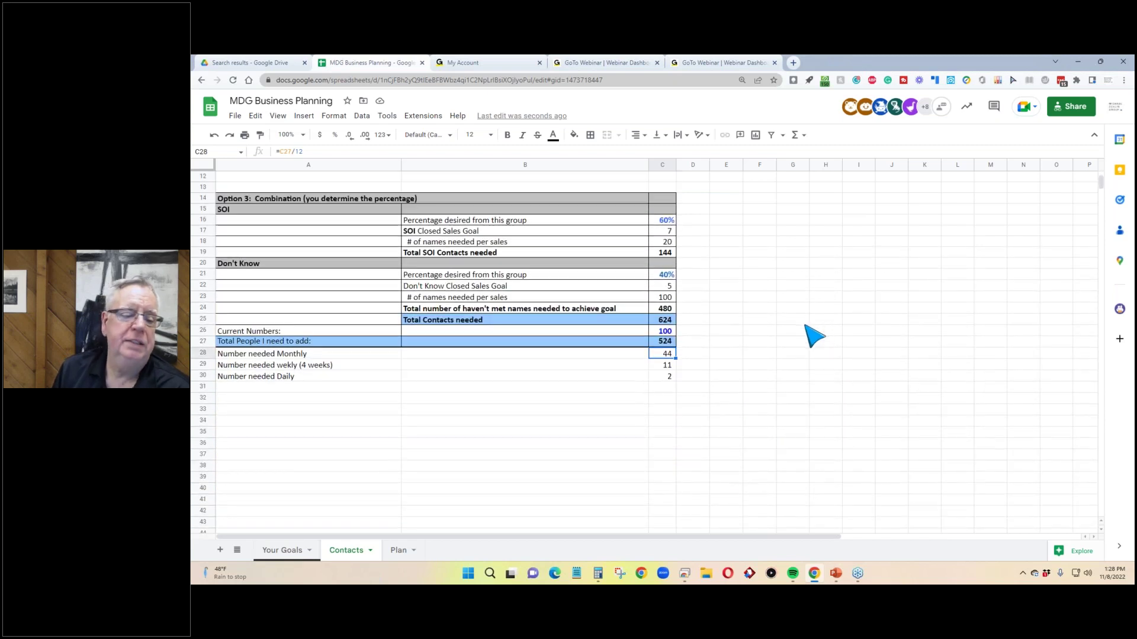
pyautogui.scroll(-2, 814, 336)
pyautogui.scroll(6, 813, 336)
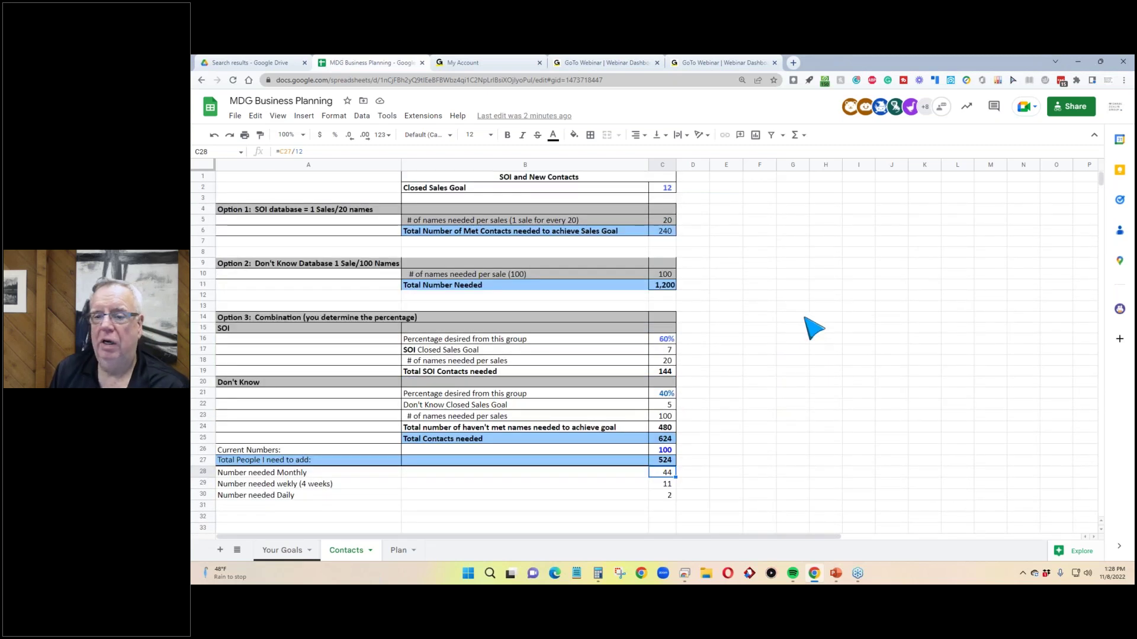